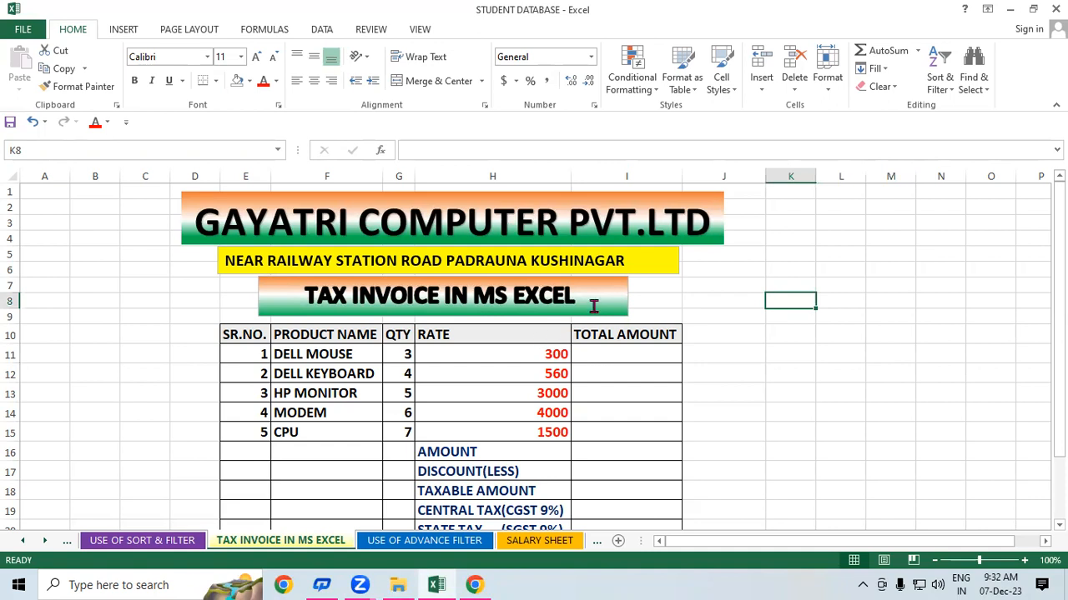
- Select the TAX INVOICE IN MS EXCEL heading box, then return to the worksheet cells
{"action": "left_click", "coordinate": [611, 312]}
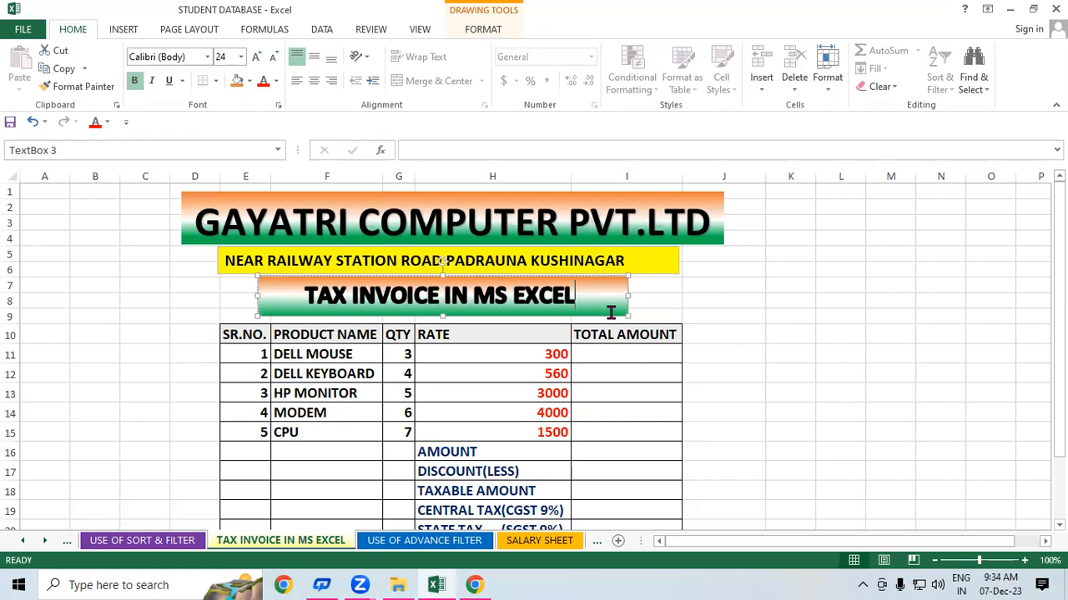
{"action": "left_click", "coordinate": [877, 376]}
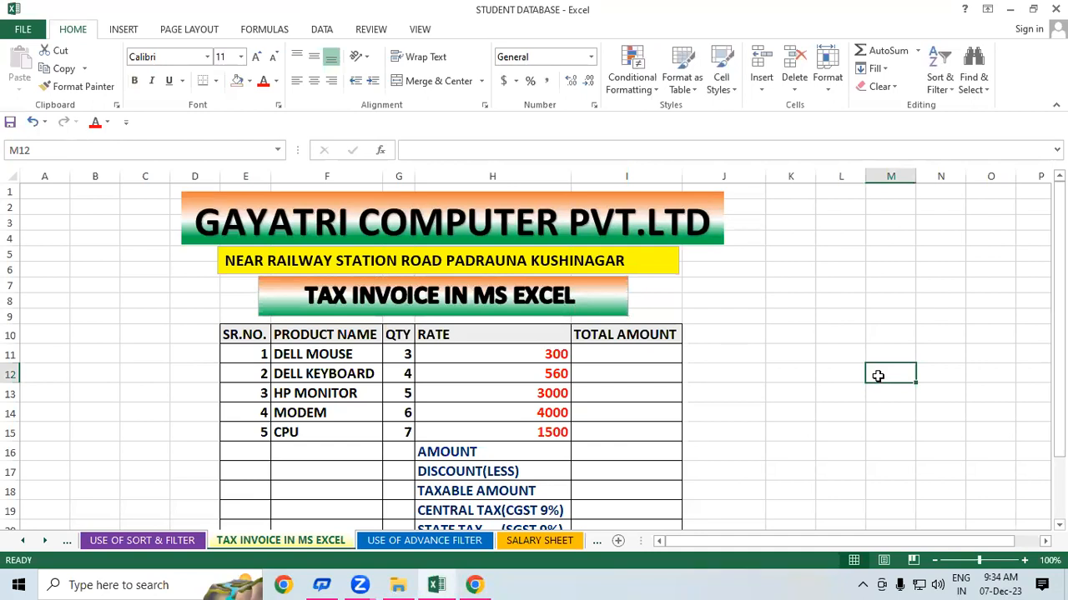
{"action": "left_click", "coordinate": [797, 304]}
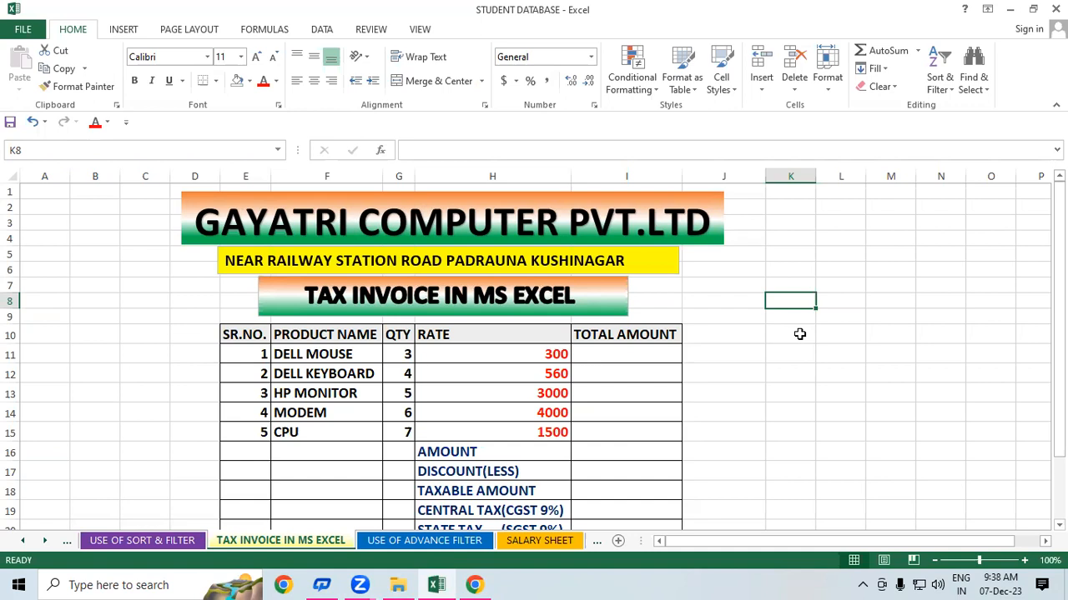
{"action": "left_click", "coordinate": [830, 337]}
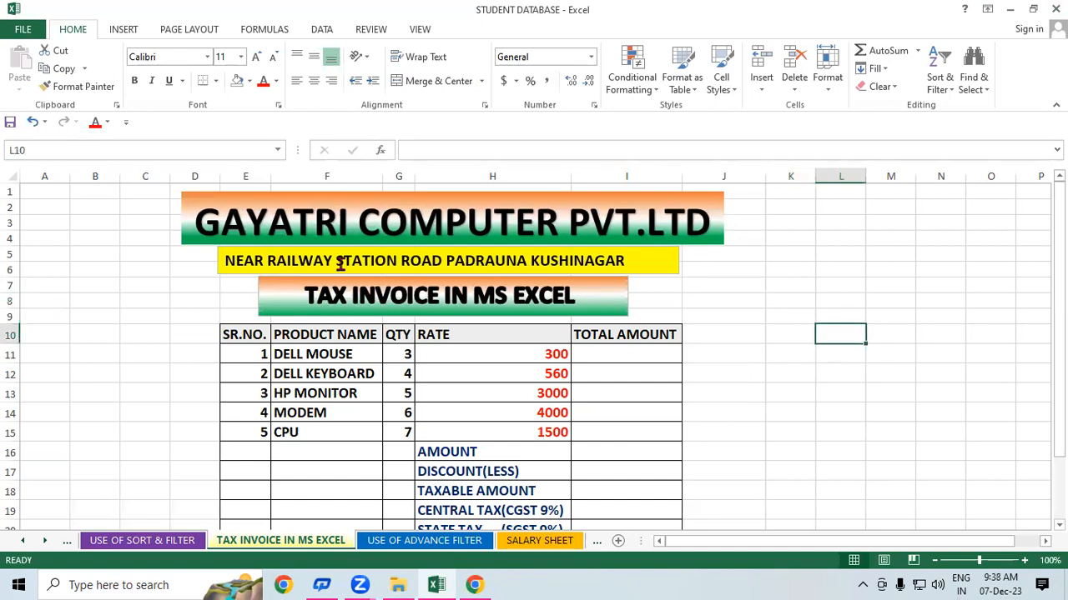
- Enter the customer's full name in cell B8 and widen column B to fit it
{"action": "left_click", "coordinate": [106, 302]}
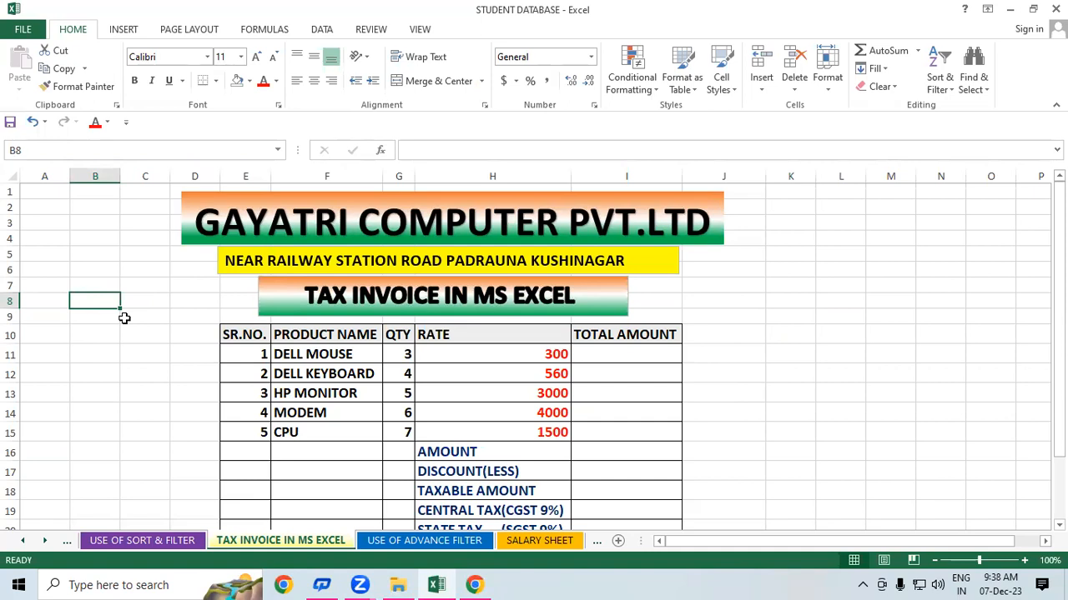
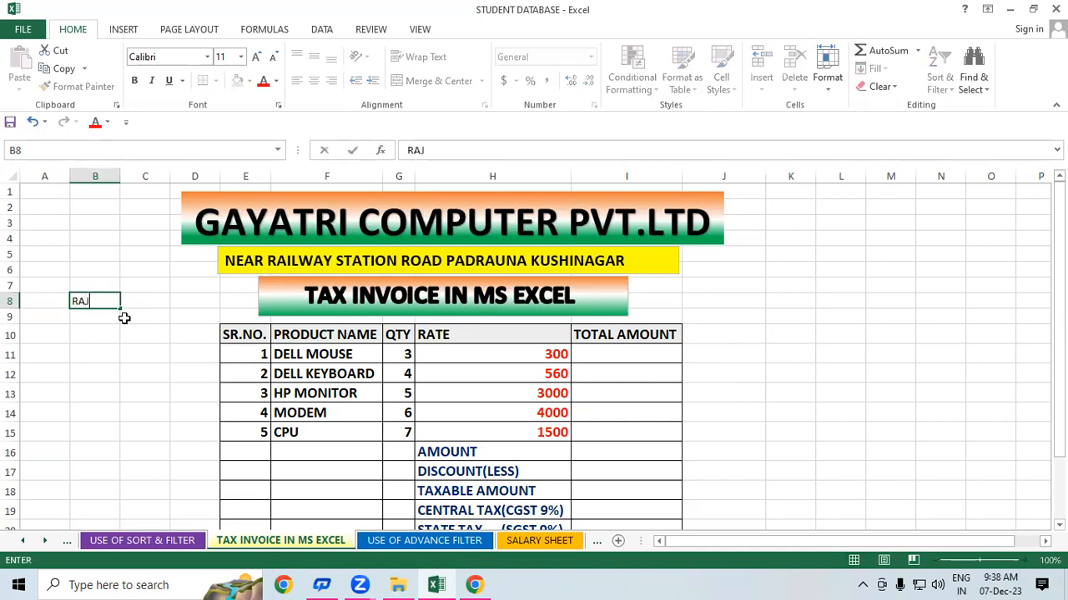
{"action": "left_click", "coordinate": [117, 372]}
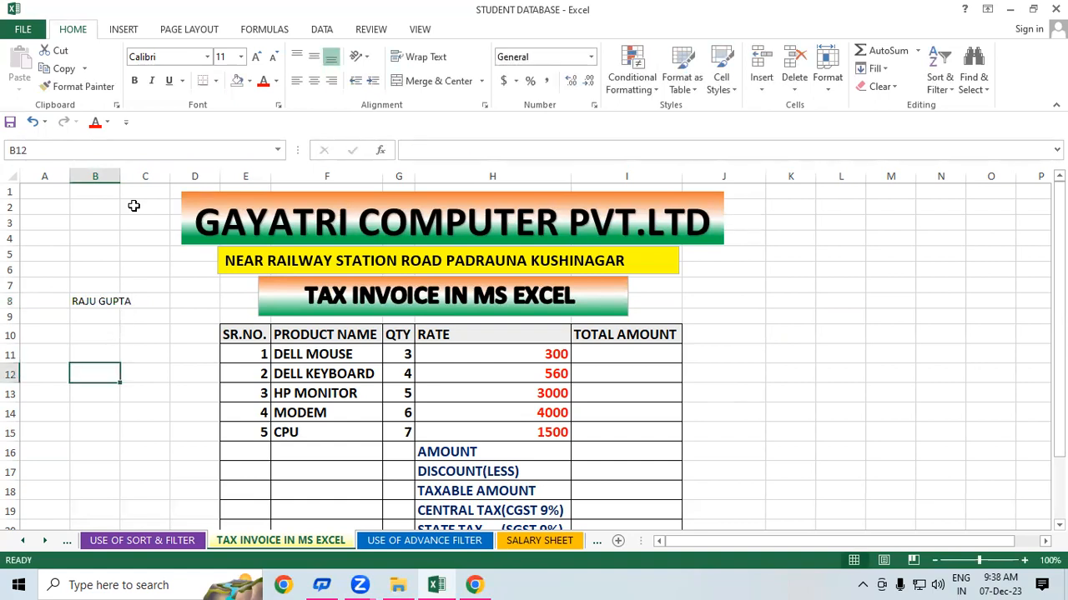
{"action": "left_click_drag", "start_coordinate": [117, 177], "coordinate": [132, 176]}
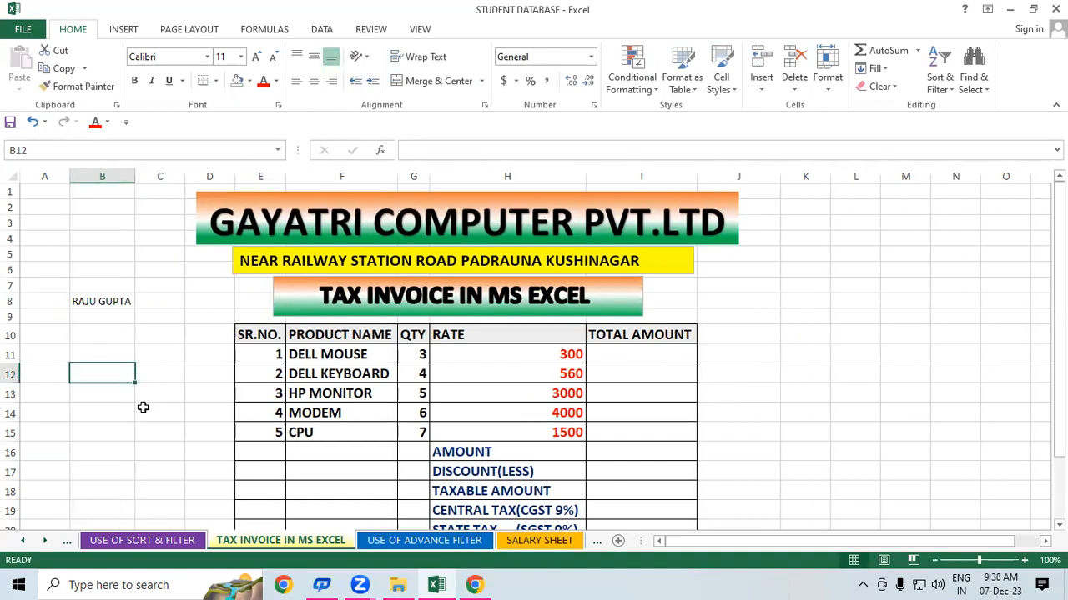
{"action": "left_click", "coordinate": [142, 407]}
- Format the customer's name in B8 with a larger bold font and borders, auto-fitting column B
{"action": "left_click", "coordinate": [101, 305]}
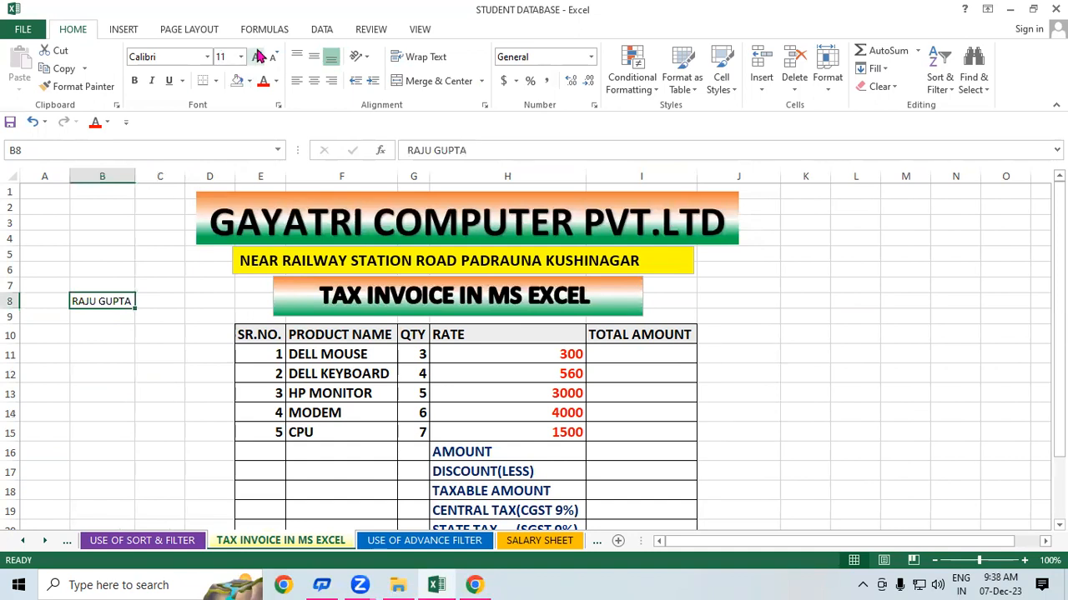
{"action": "left_click", "coordinate": [256, 56]}
{"action": "left_click", "coordinate": [256, 56]}
{"action": "left_click", "coordinate": [256, 56]}
{"action": "left_click", "coordinate": [256, 57]}
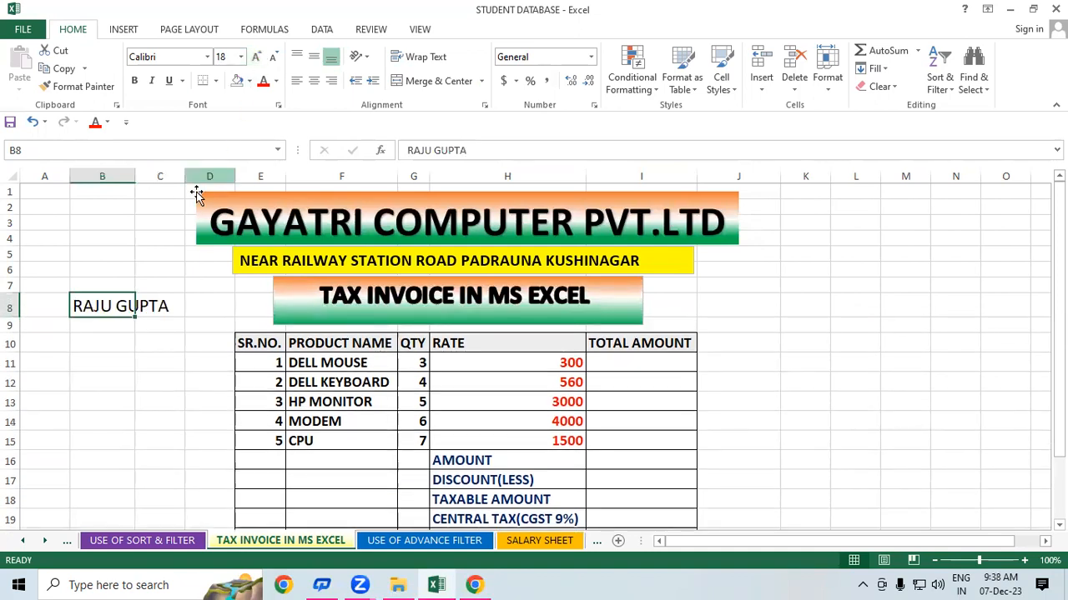
{"action": "double_click", "coordinate": [135, 169]}
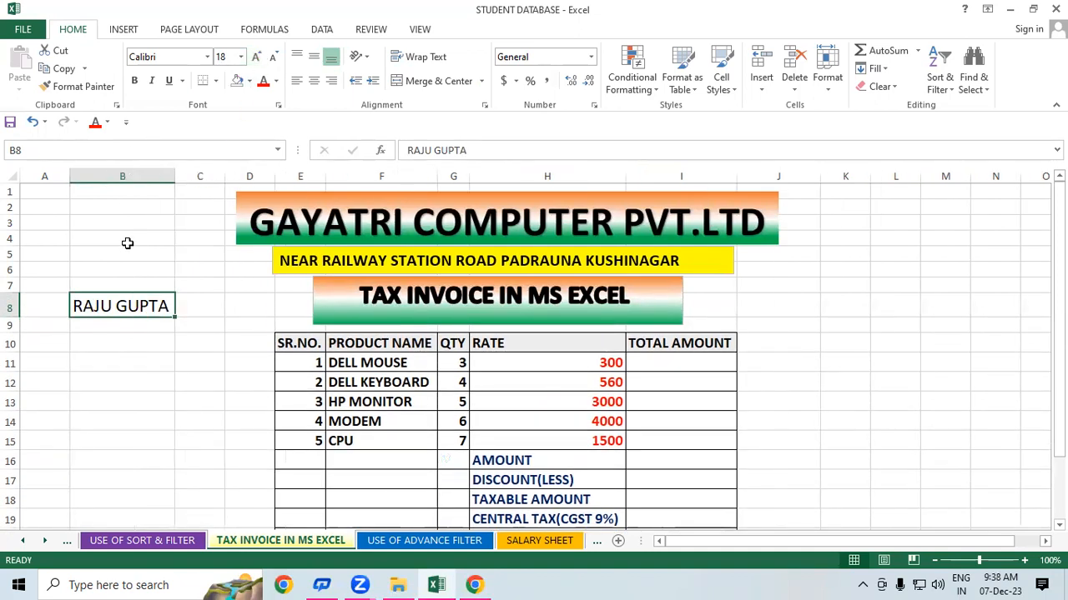
{"action": "left_click", "coordinate": [132, 80]}
{"action": "left_click", "coordinate": [120, 381]}
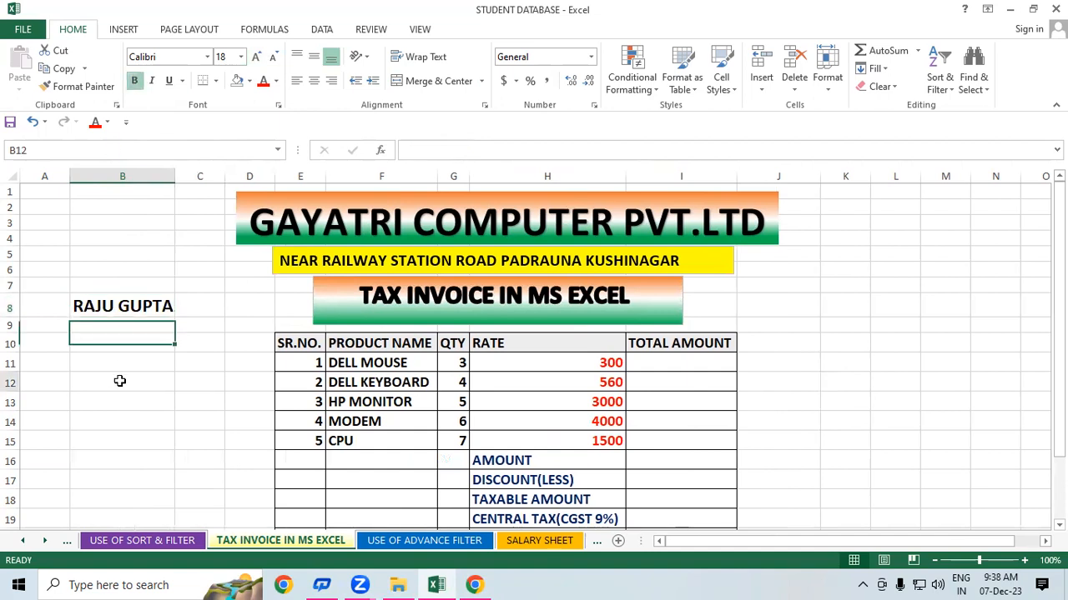
{"action": "left_click", "coordinate": [130, 308]}
{"action": "left_click", "coordinate": [215, 80]}
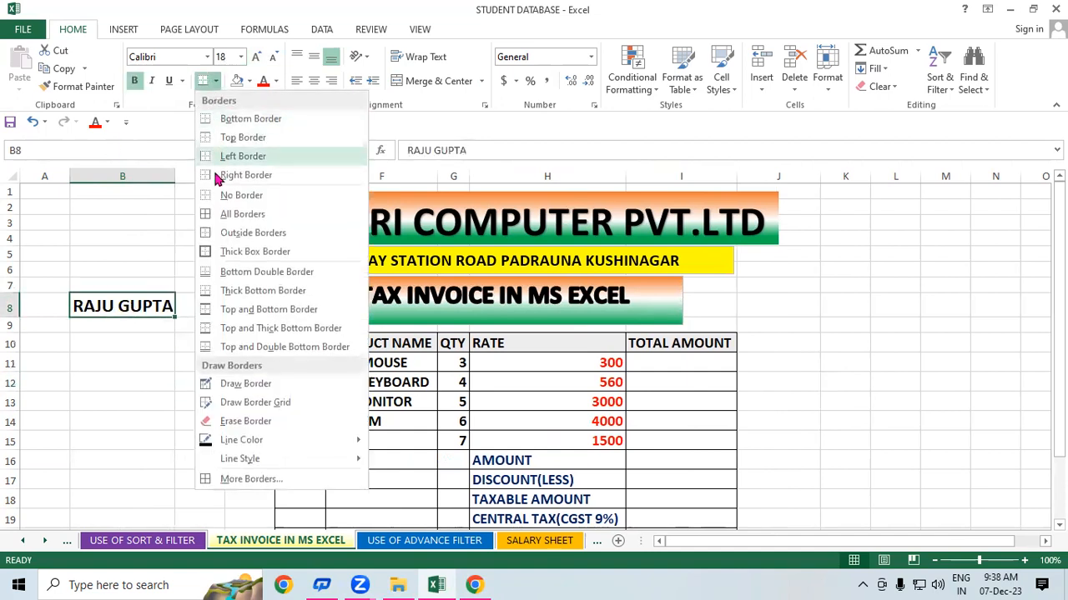
{"action": "left_click", "coordinate": [224, 214]}
{"action": "left_click", "coordinate": [143, 377]}
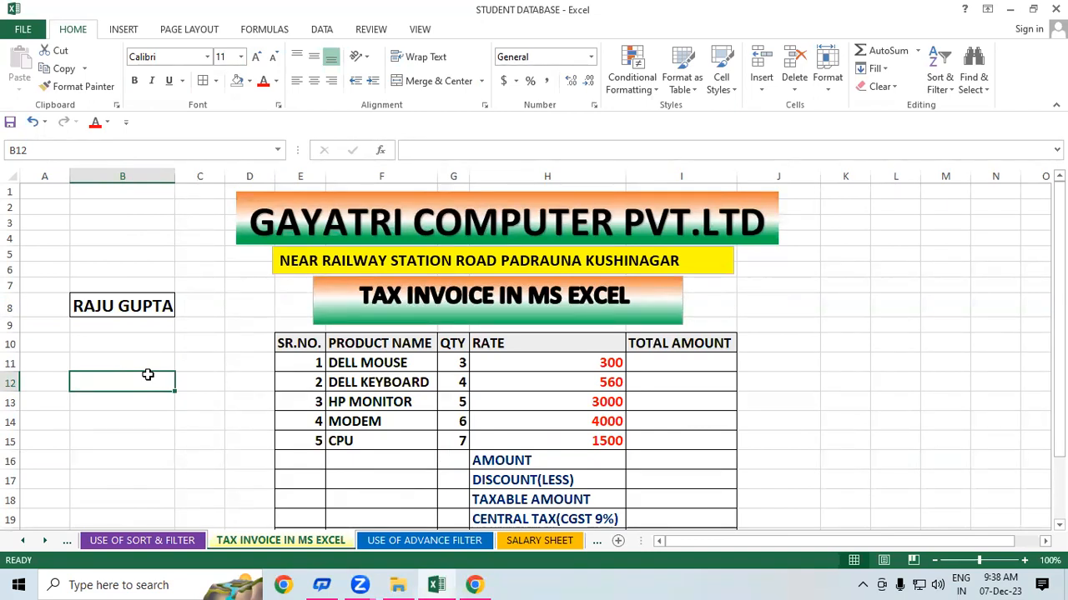
- Review the names, quantities and rates for DELL MOUSE, DELL KEYBOARD and HP MONITOR
{"action": "left_click", "coordinate": [401, 406]}
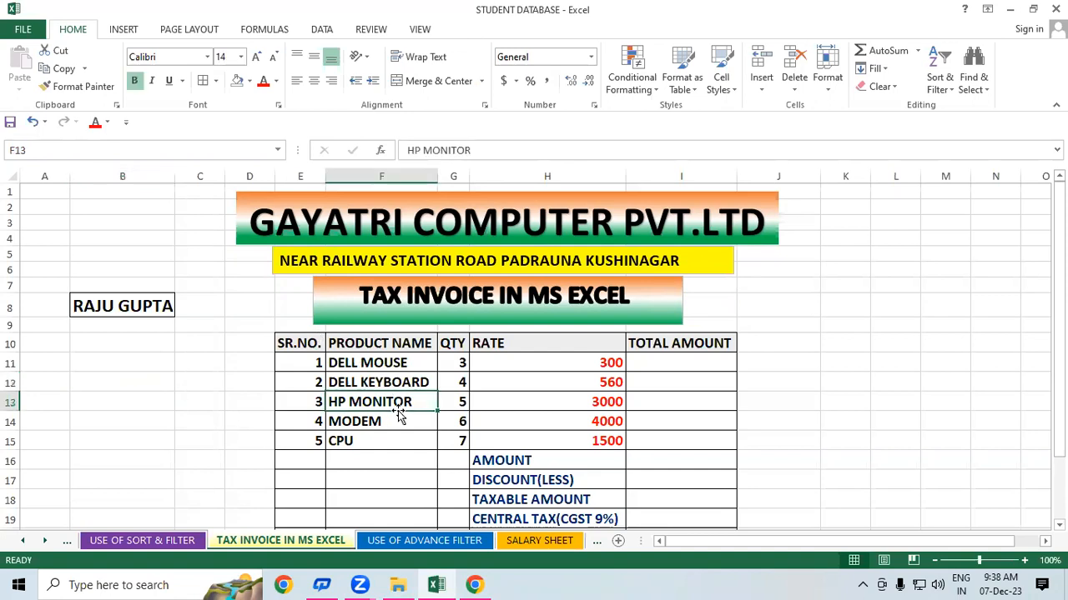
{"action": "left_click_drag", "start_coordinate": [360, 357], "coordinate": [347, 429]}
{"action": "left_click", "coordinate": [743, 418]}
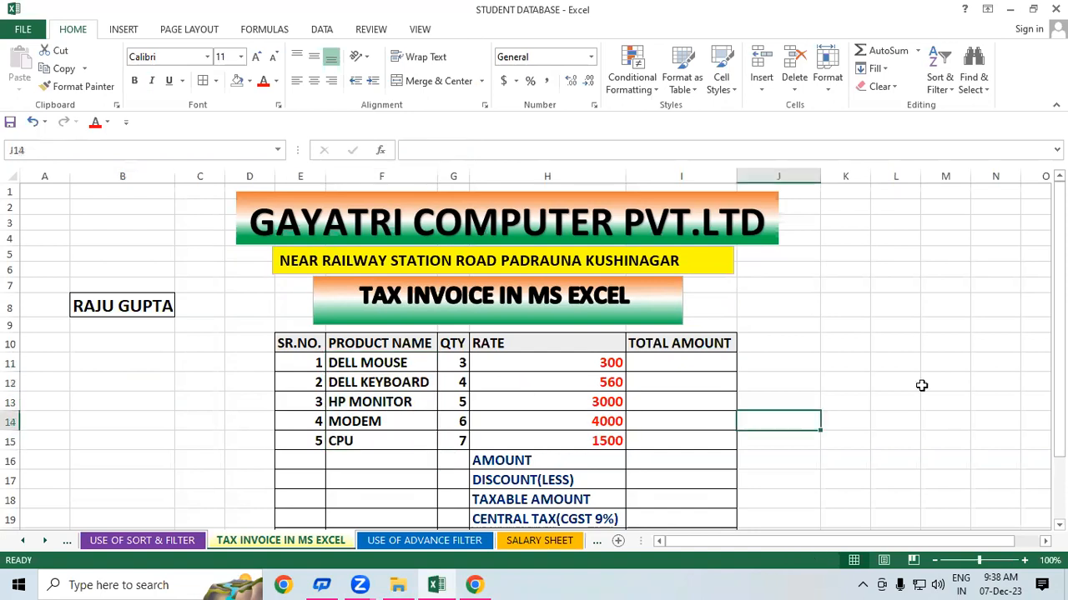
{"action": "left_click", "coordinate": [922, 385]}
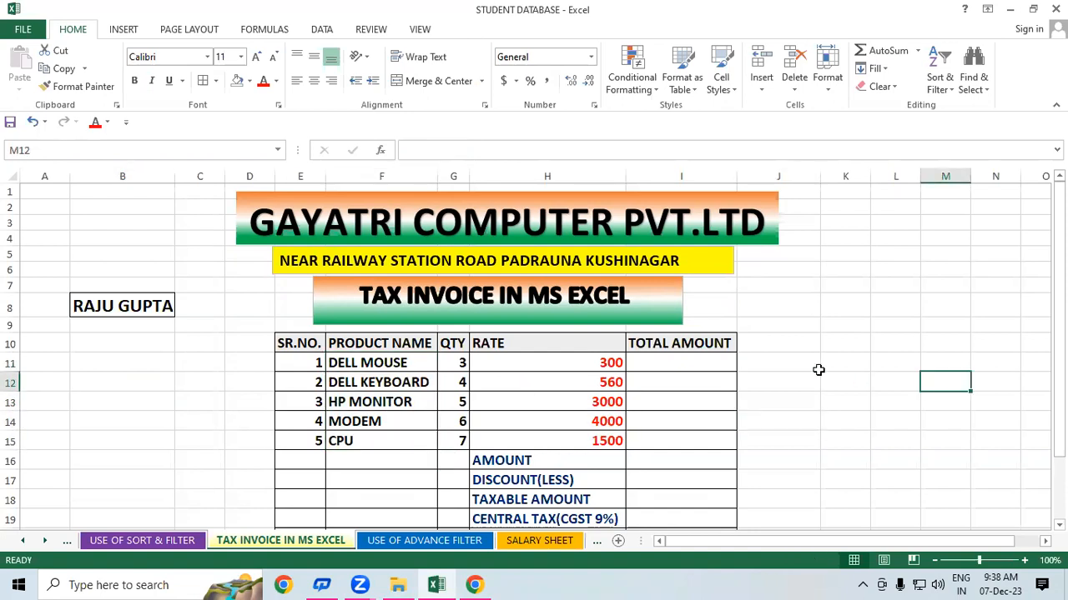
{"action": "left_click", "coordinate": [402, 362]}
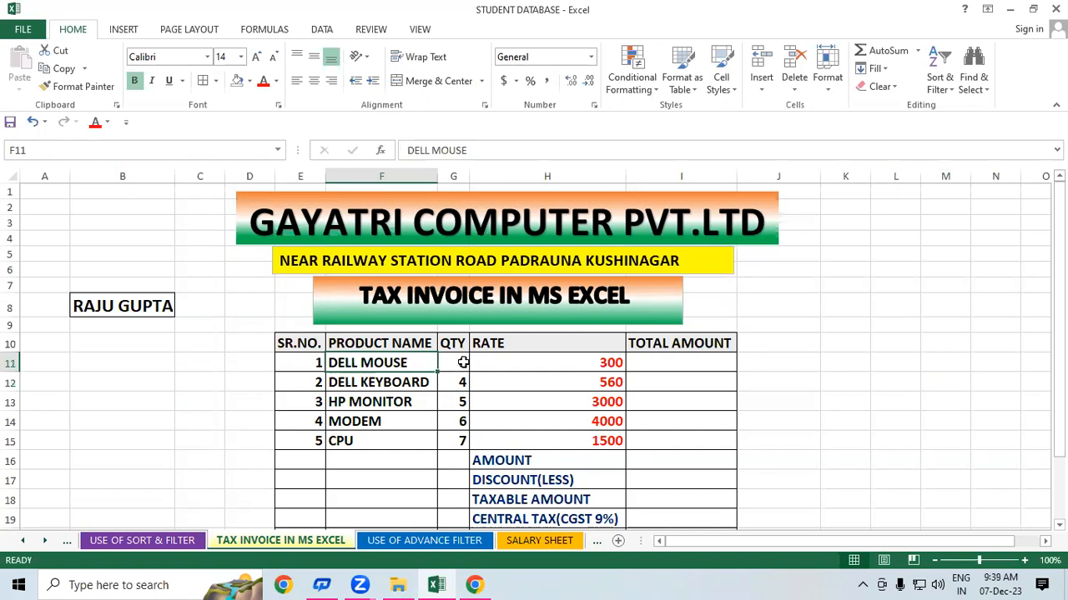
{"action": "left_click", "coordinate": [463, 363]}
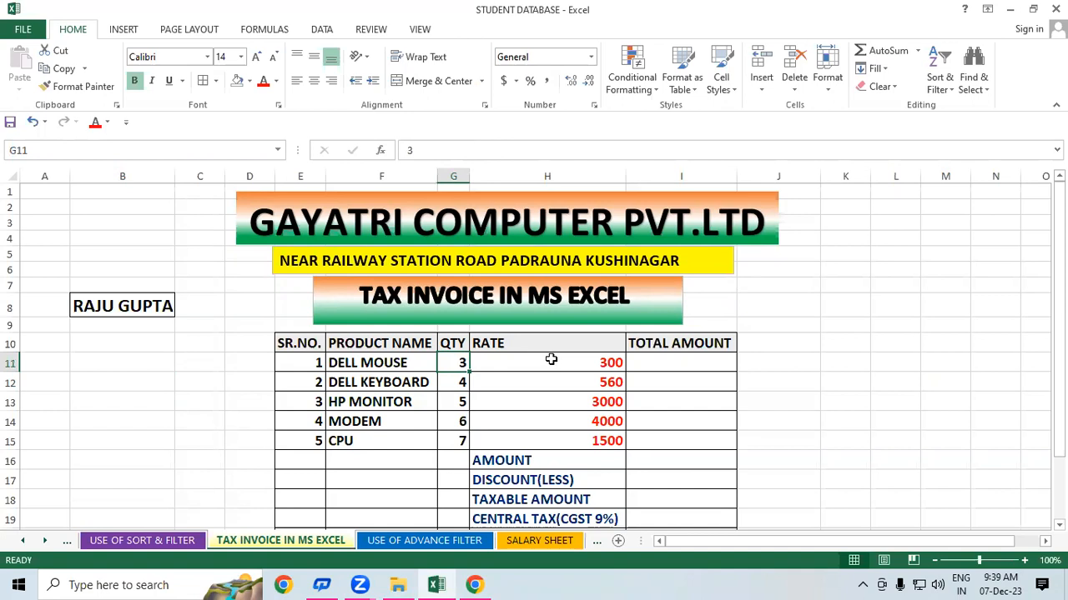
{"action": "left_click", "coordinate": [551, 360]}
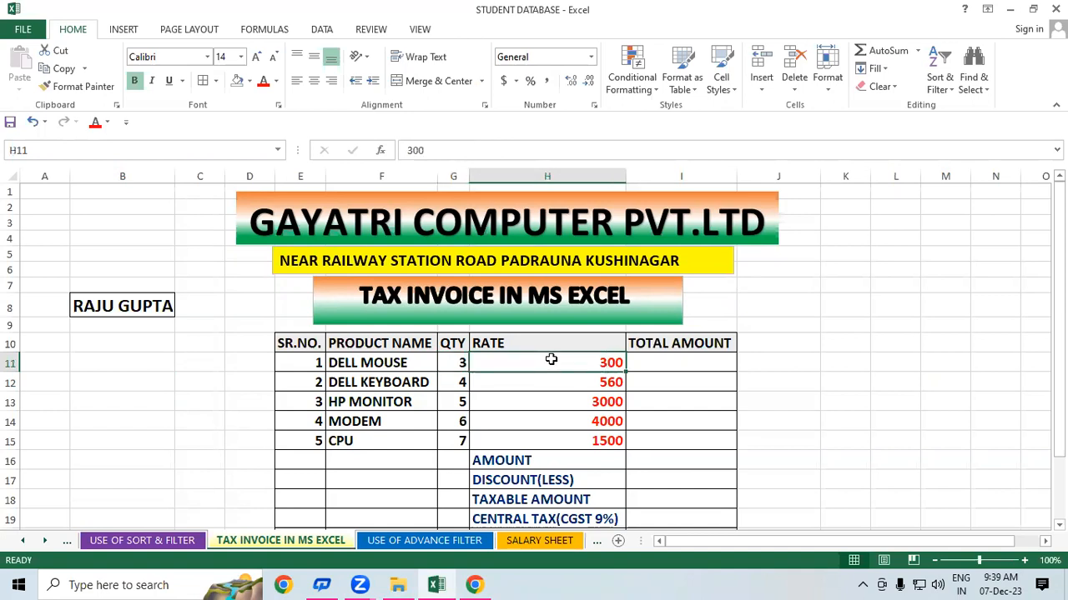
{"action": "left_click", "coordinate": [392, 383]}
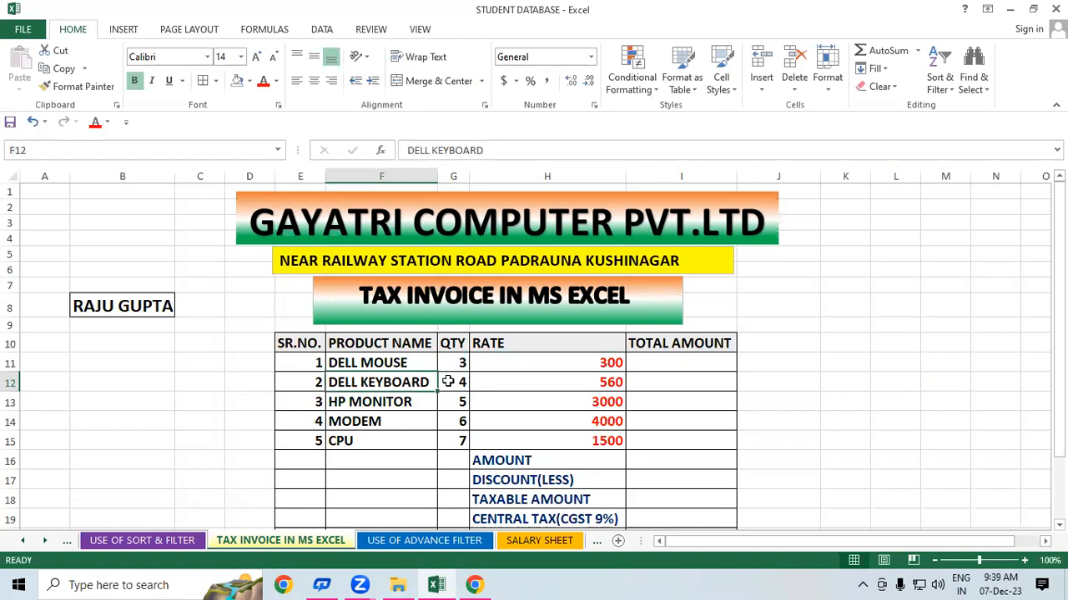
{"action": "left_click", "coordinate": [448, 382]}
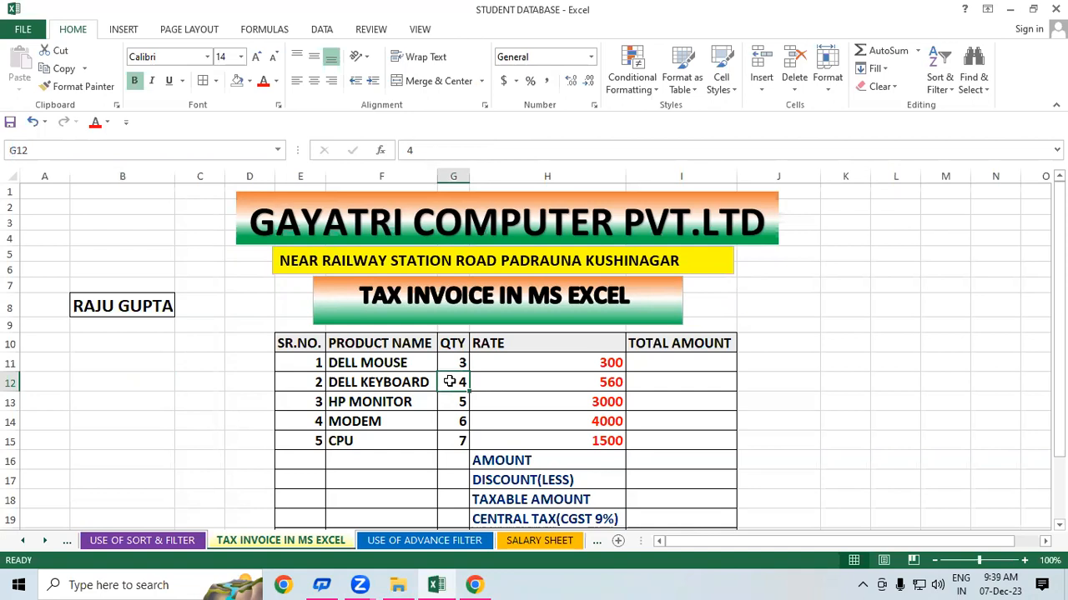
{"action": "left_click", "coordinate": [602, 390]}
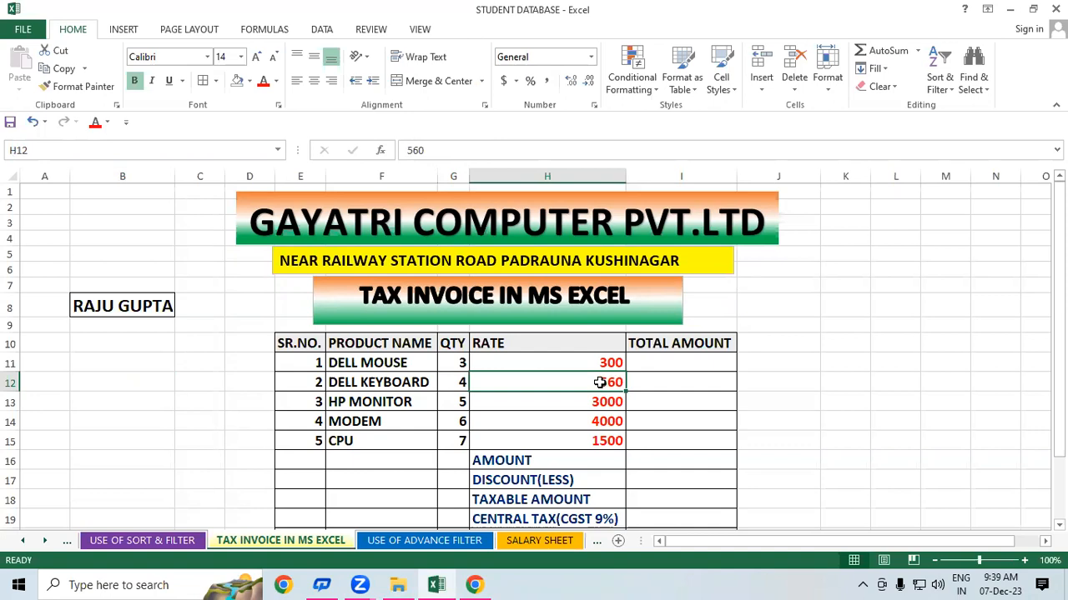
{"action": "left_click", "coordinate": [379, 402]}
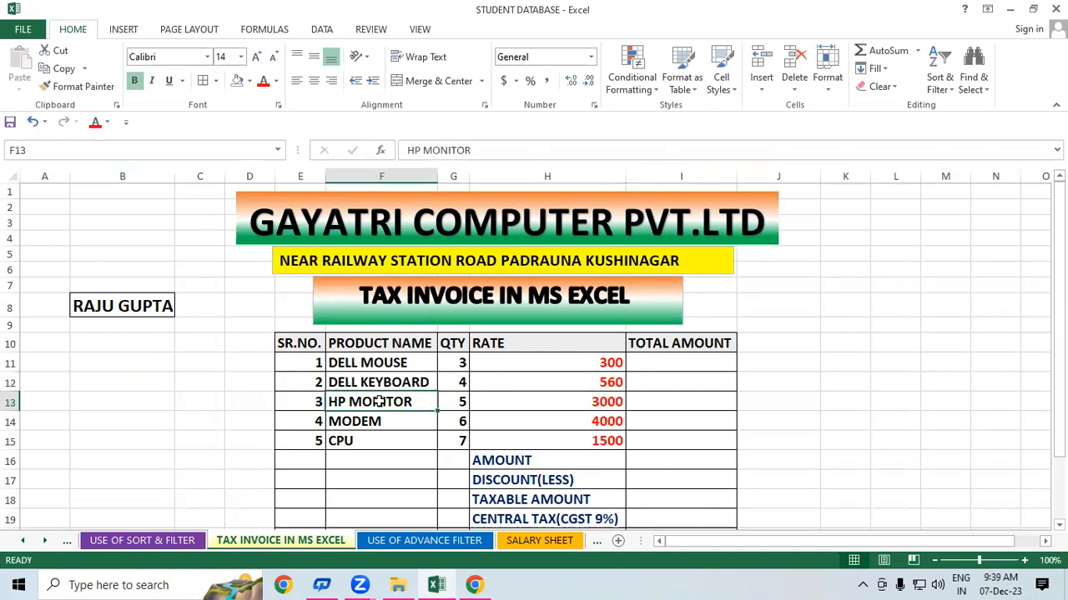
{"action": "left_click", "coordinate": [457, 401]}
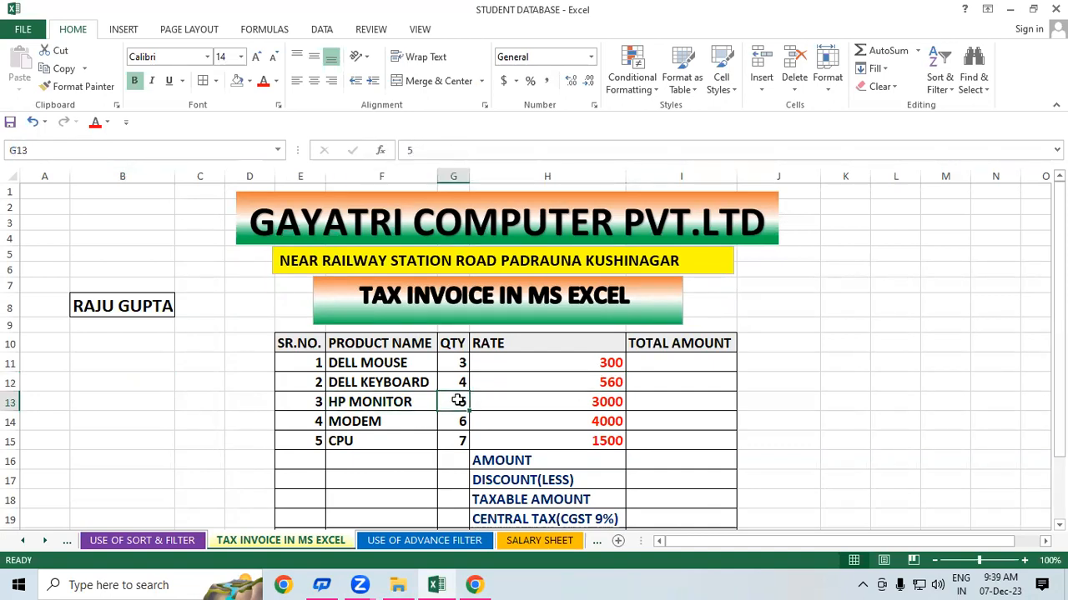
{"action": "left_click", "coordinate": [580, 401]}
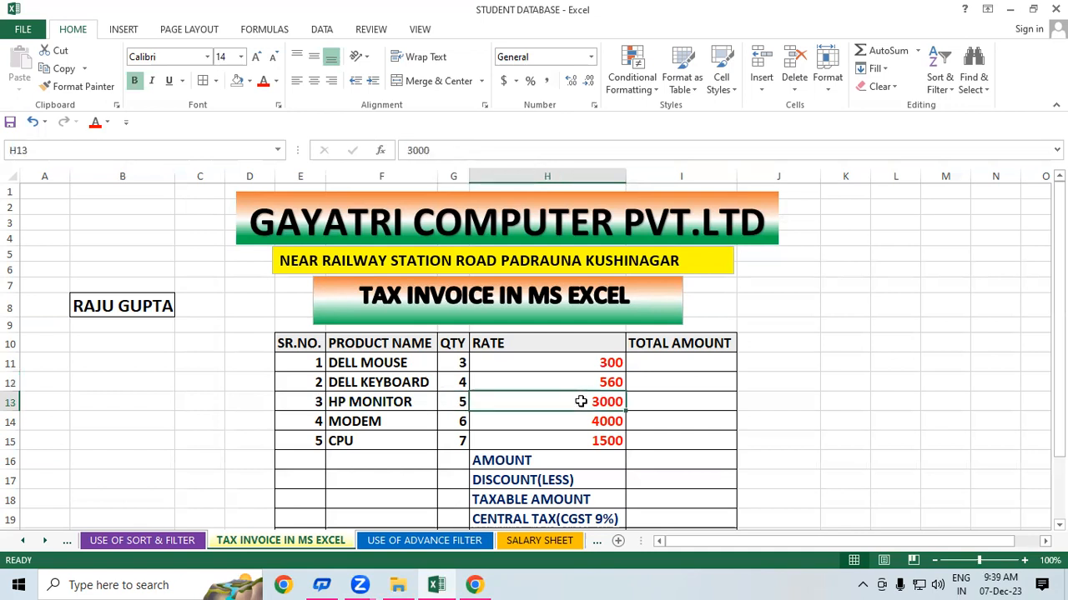
- Recheck the MODEM entry, the mouse and keyboard rates, and quantities down to CPU's 7
{"action": "left_click", "coordinate": [397, 423]}
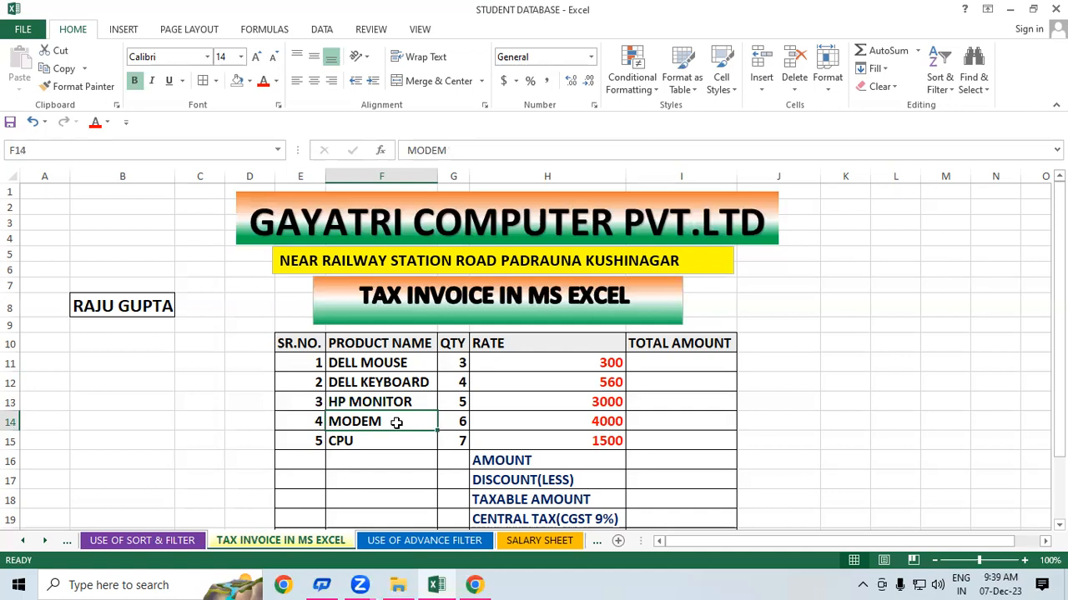
{"action": "left_click", "coordinate": [614, 366]}
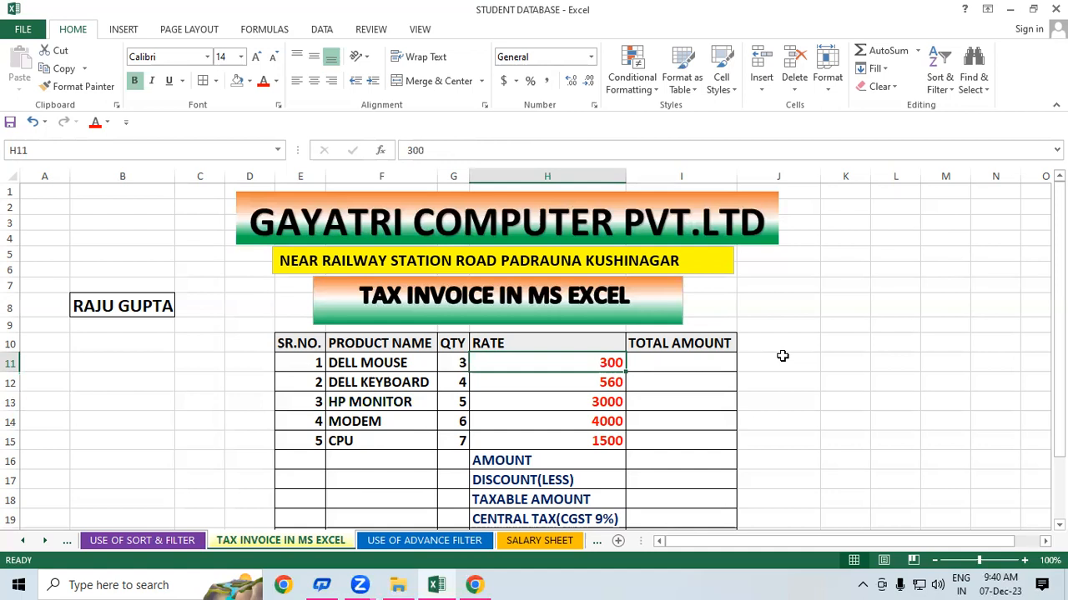
{"action": "left_click", "coordinate": [401, 381]}
{"action": "left_click", "coordinate": [620, 382]}
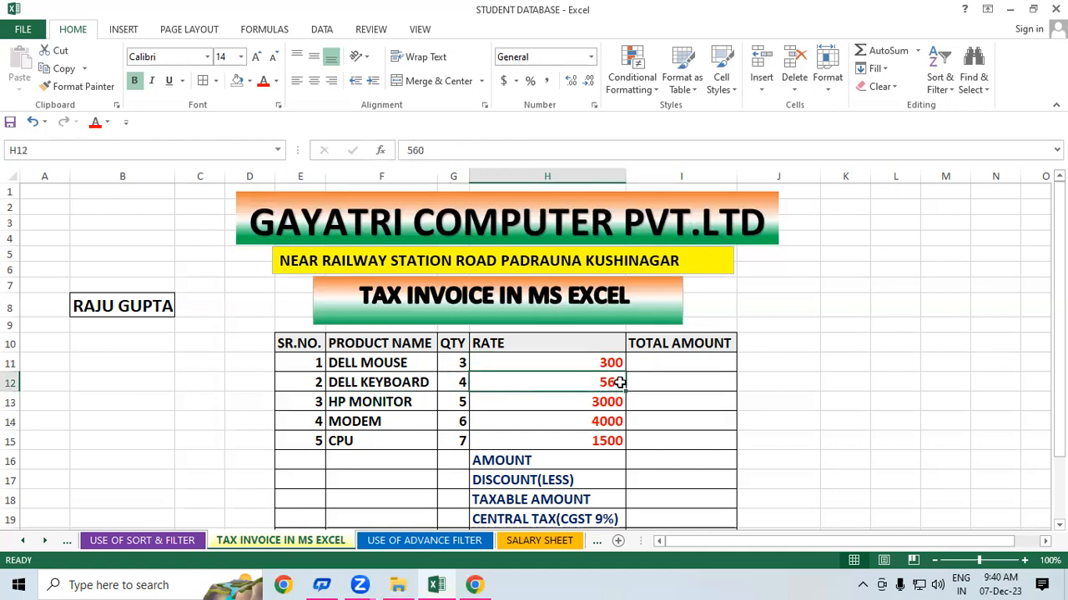
{"action": "left_click", "coordinate": [461, 362]}
{"action": "left_click", "coordinate": [463, 381]}
{"action": "left_click", "coordinate": [464, 402]}
{"action": "left_click", "coordinate": [460, 422]}
{"action": "left_click", "coordinate": [459, 443]}
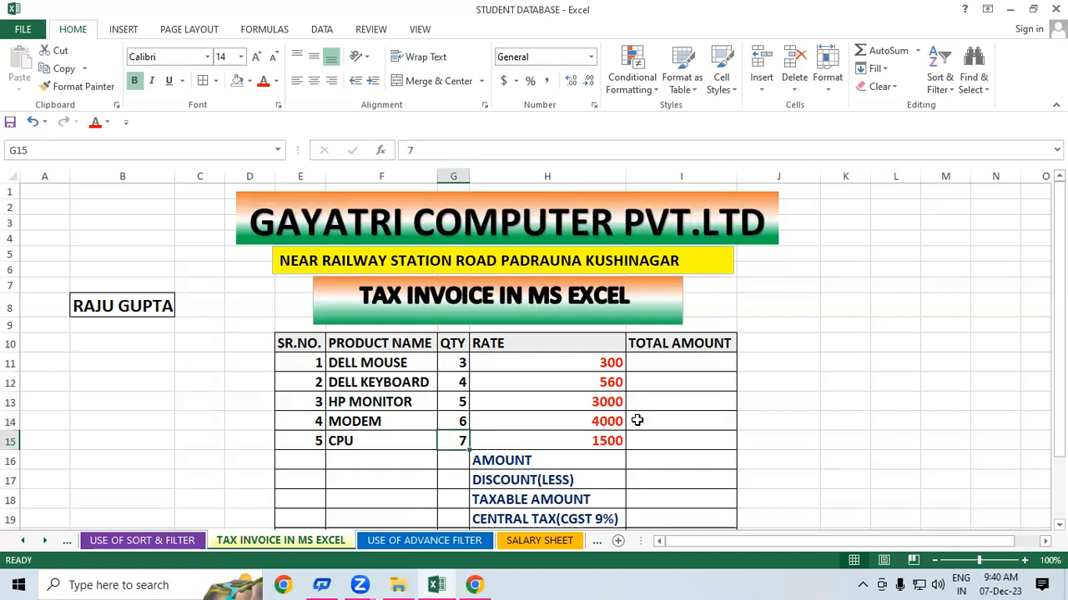
- Enter =G11*H11 in I11 so the DELL MOUSE total shows 900
{"action": "left_click", "coordinate": [703, 366]}
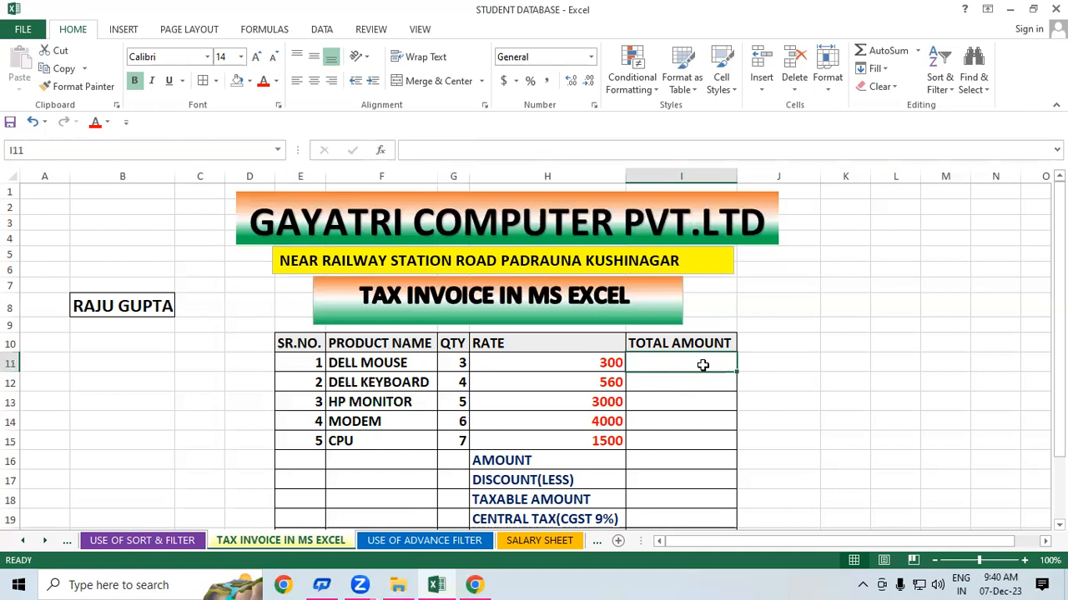
{"action": "type", "text": "="}
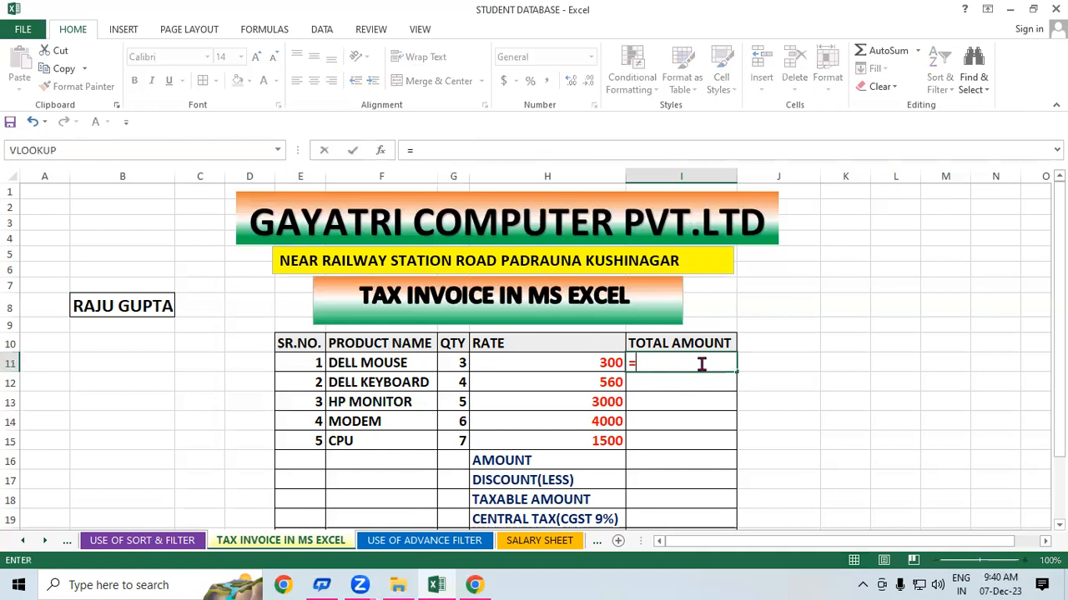
{"action": "left_click", "coordinate": [462, 362]}
{"action": "type", "text": "*"}
{"action": "left_click", "coordinate": [506, 356]}
{"action": "key", "text": "Return"}
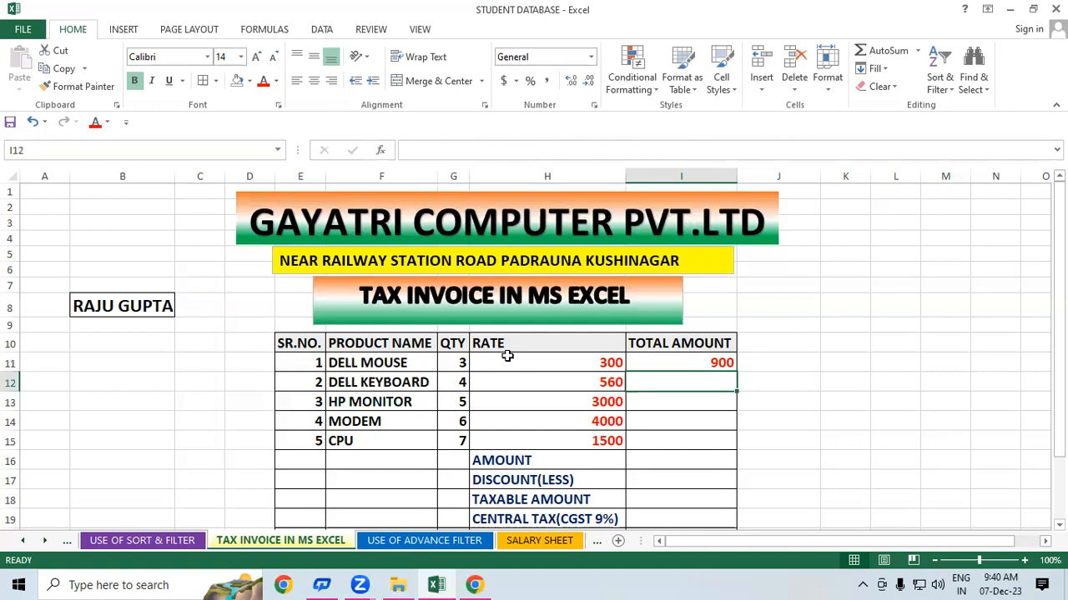
- Fill the total formula down to I15, giving 2240, 15000, 24000 and 10500
{"action": "left_click", "coordinate": [728, 364]}
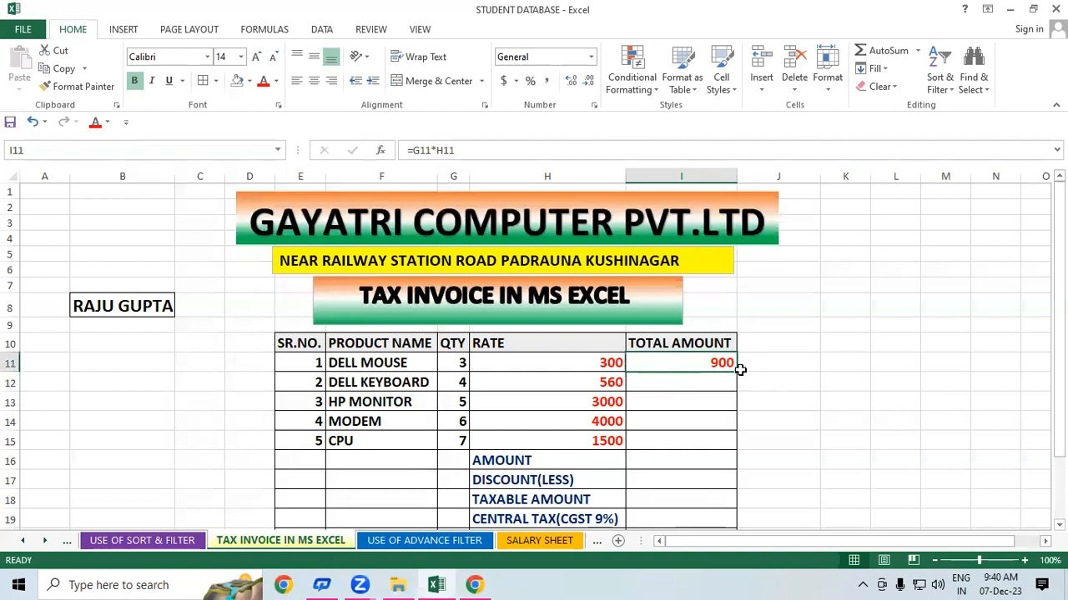
{"action": "left_click_drag", "start_coordinate": [739, 369], "coordinate": [731, 447]}
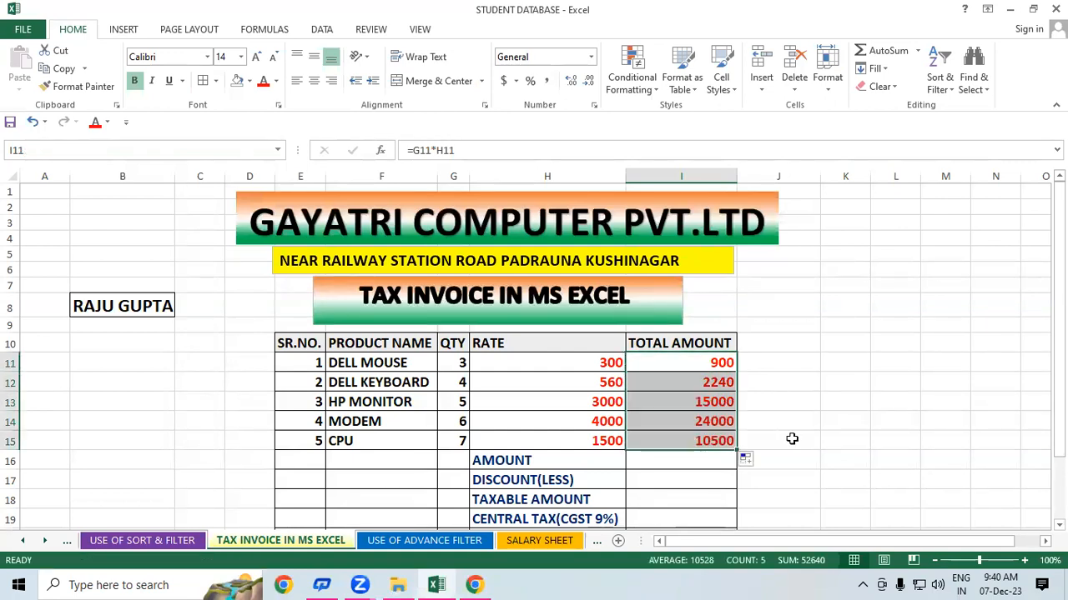
{"action": "left_click", "coordinate": [792, 439]}
{"action": "left_click", "coordinate": [1059, 524]}
{"action": "left_click", "coordinate": [1058, 525]}
{"action": "left_click", "coordinate": [1059, 525]}
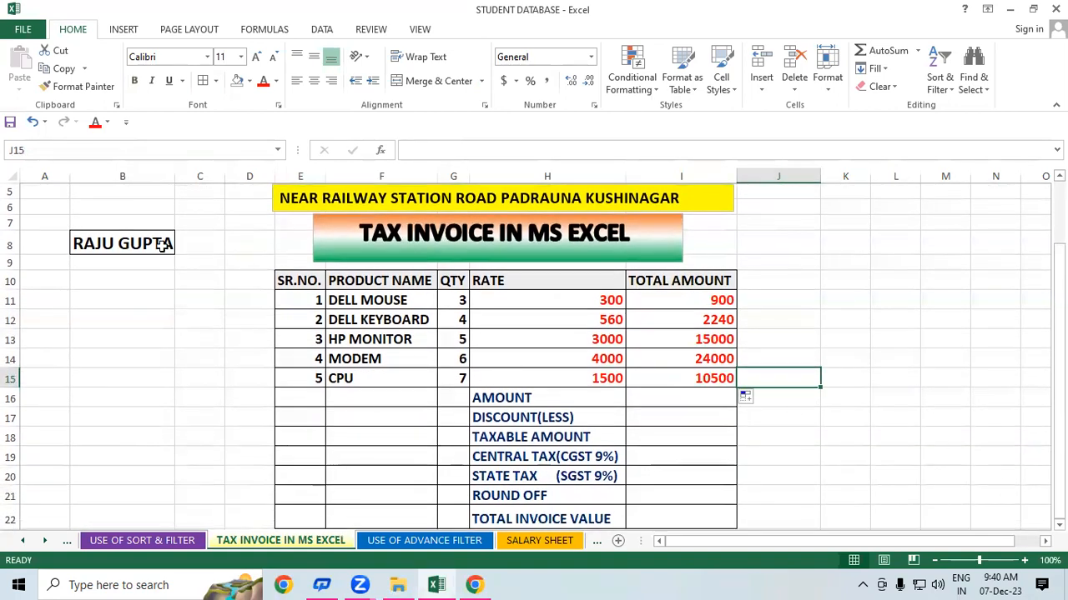
{"action": "left_click", "coordinate": [163, 246]}
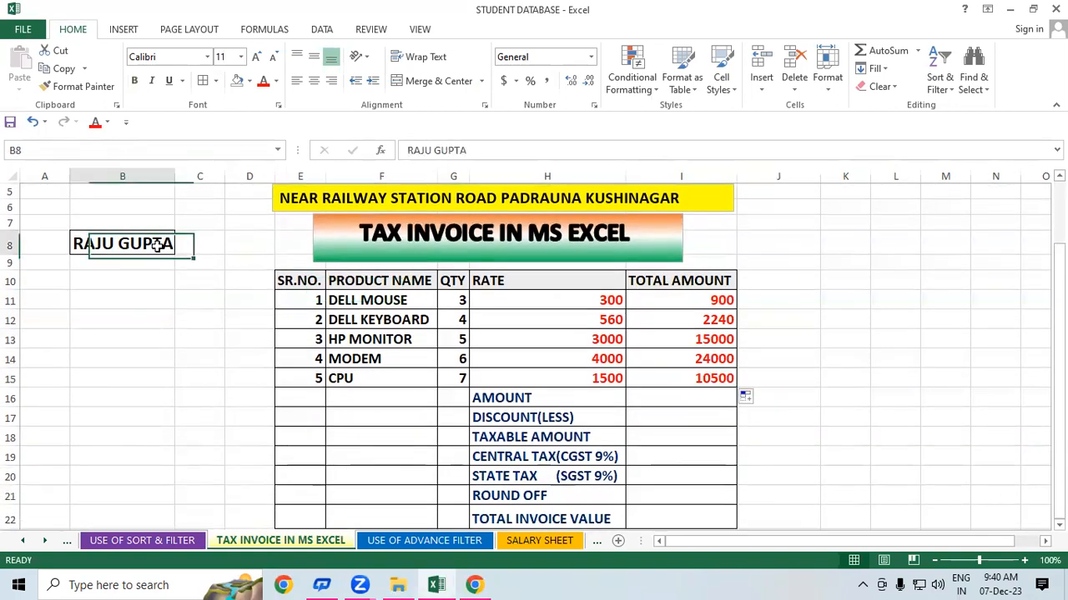
{"action": "left_click", "coordinate": [818, 357]}
{"action": "left_click", "coordinate": [703, 296]}
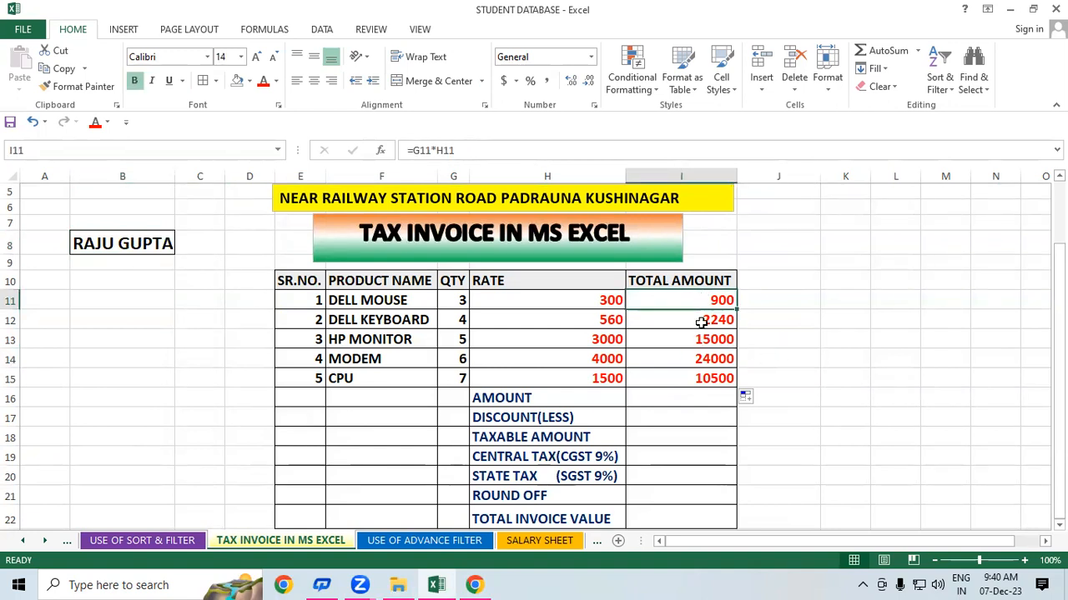
{"action": "left_click", "coordinate": [701, 323]}
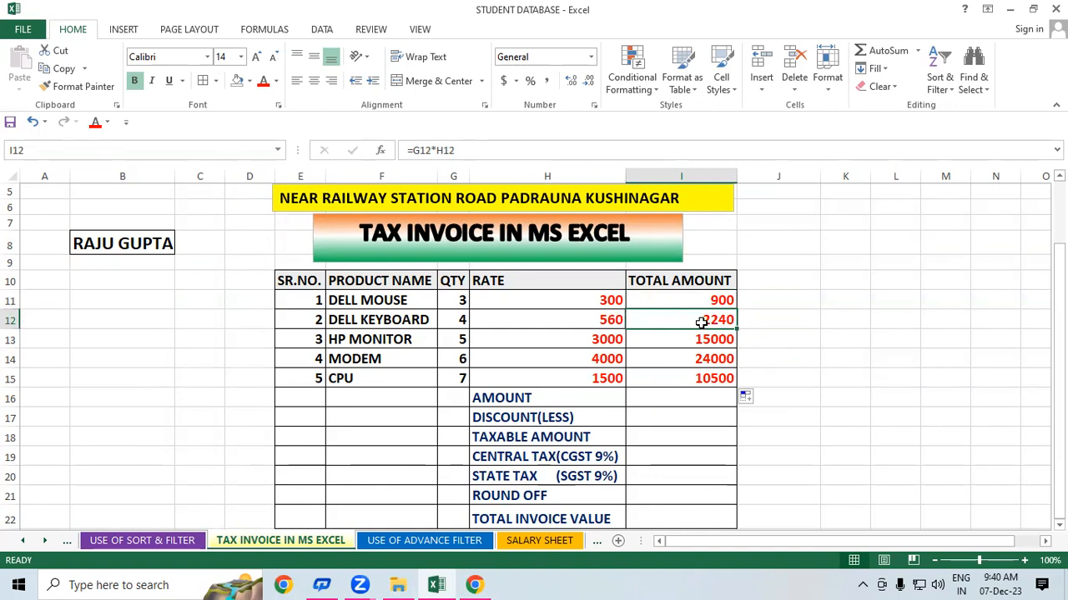
{"action": "left_click", "coordinate": [696, 338]}
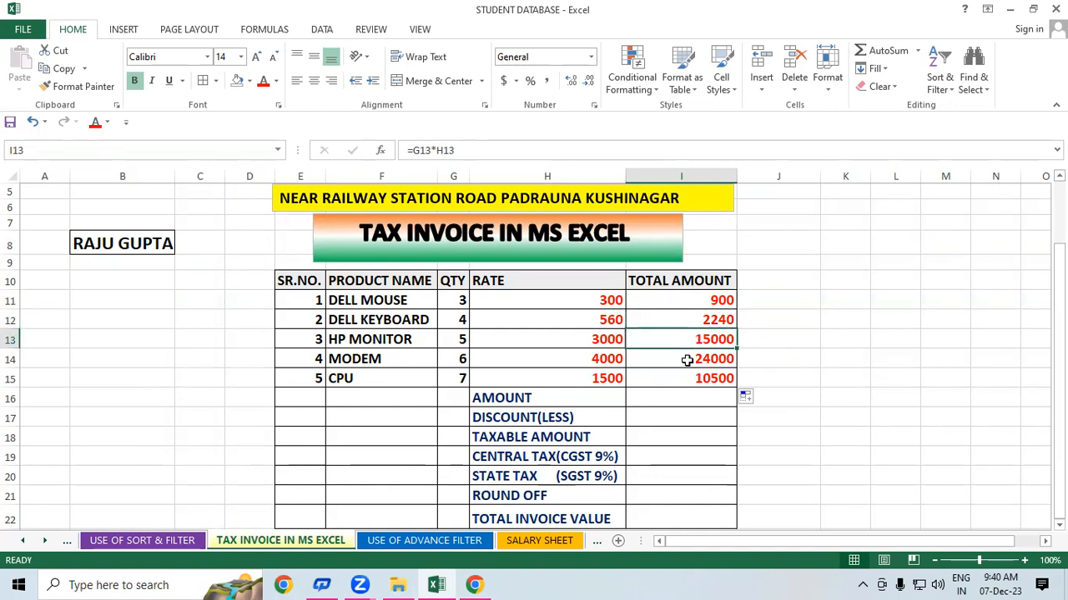
{"action": "left_click", "coordinate": [687, 351]}
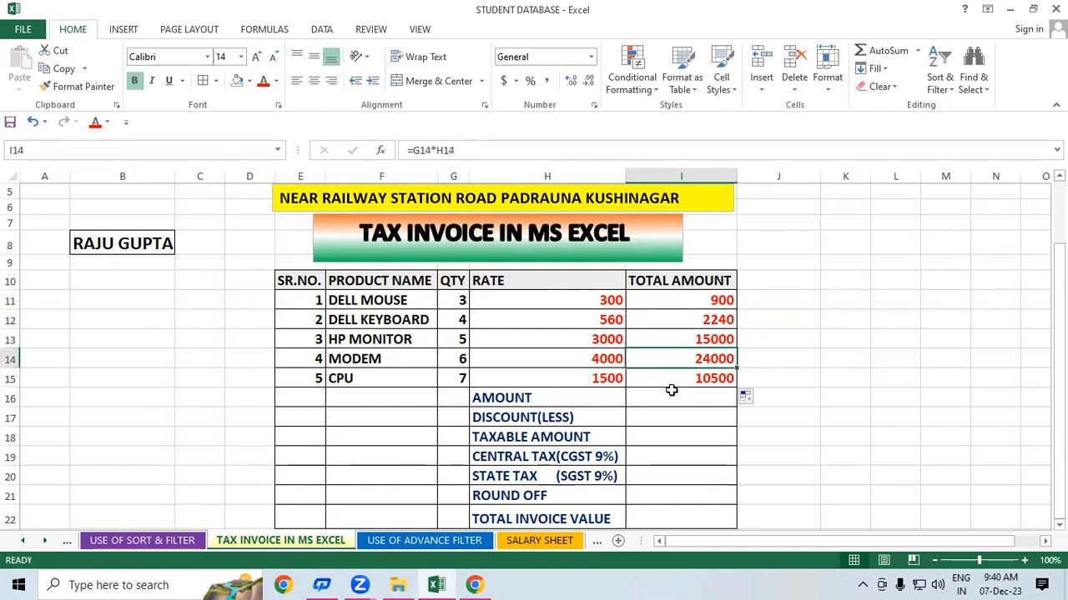
{"action": "left_click", "coordinate": [672, 377]}
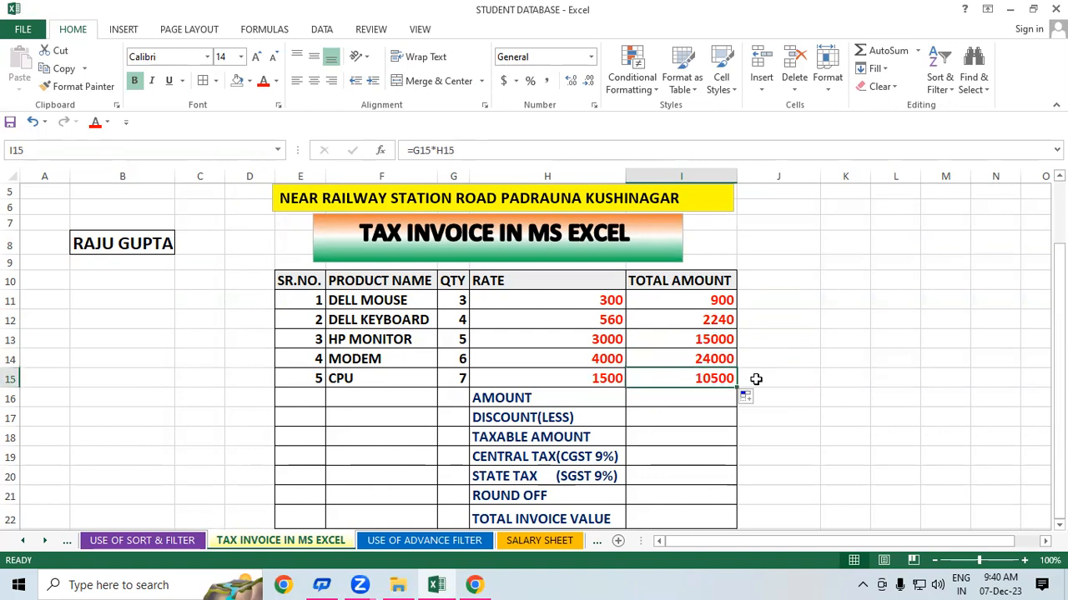
{"action": "left_click", "coordinate": [877, 357]}
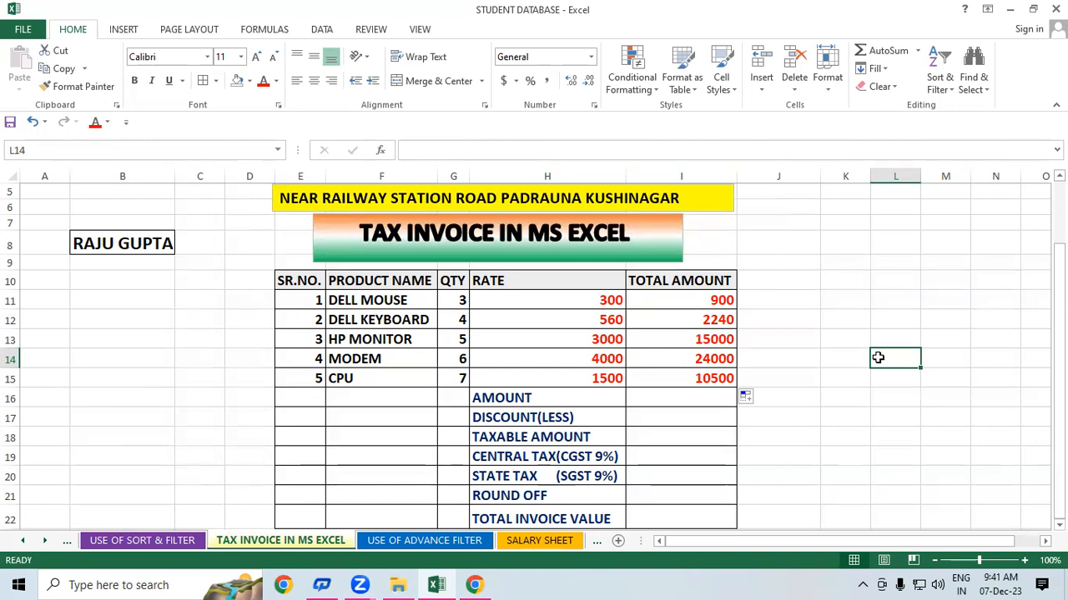
{"action": "left_click", "coordinate": [659, 398]}
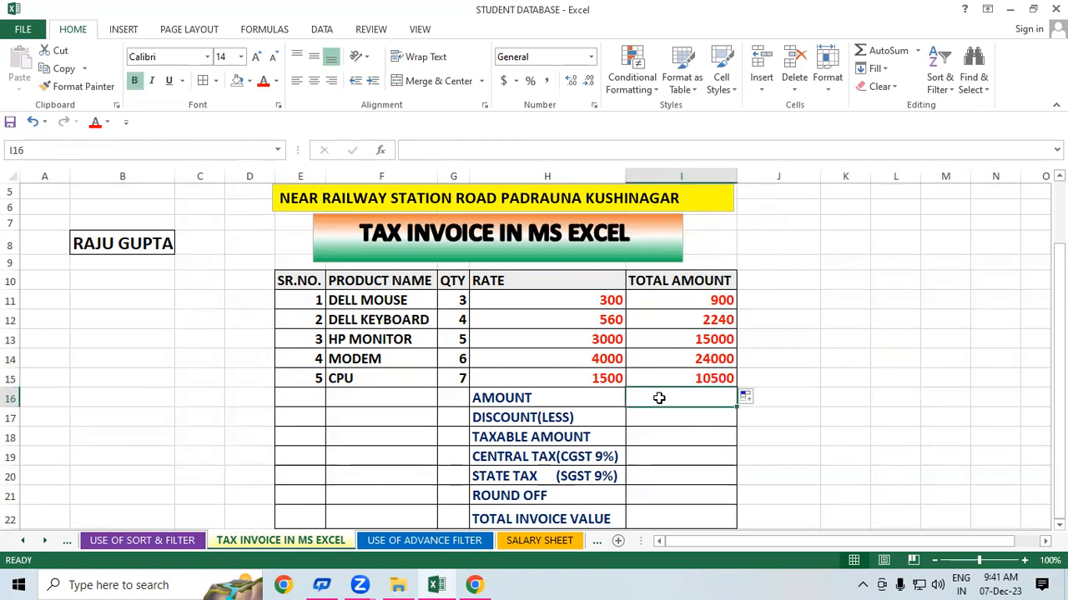
{"action": "key", "text": "alt+equal"}
{"action": "key", "text": "Return"}
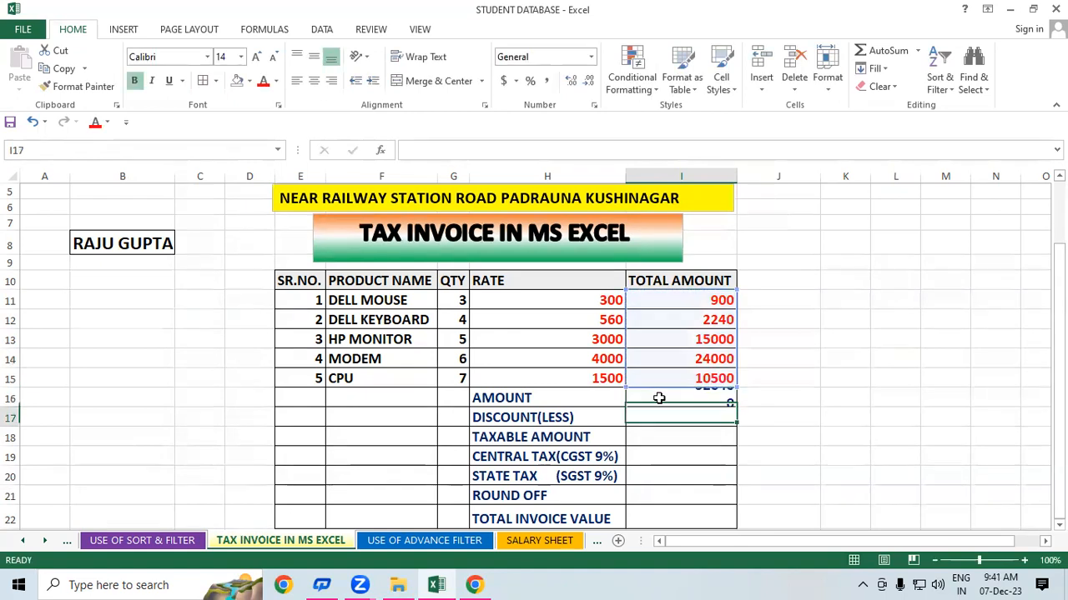
{"action": "left_click", "coordinate": [769, 378]}
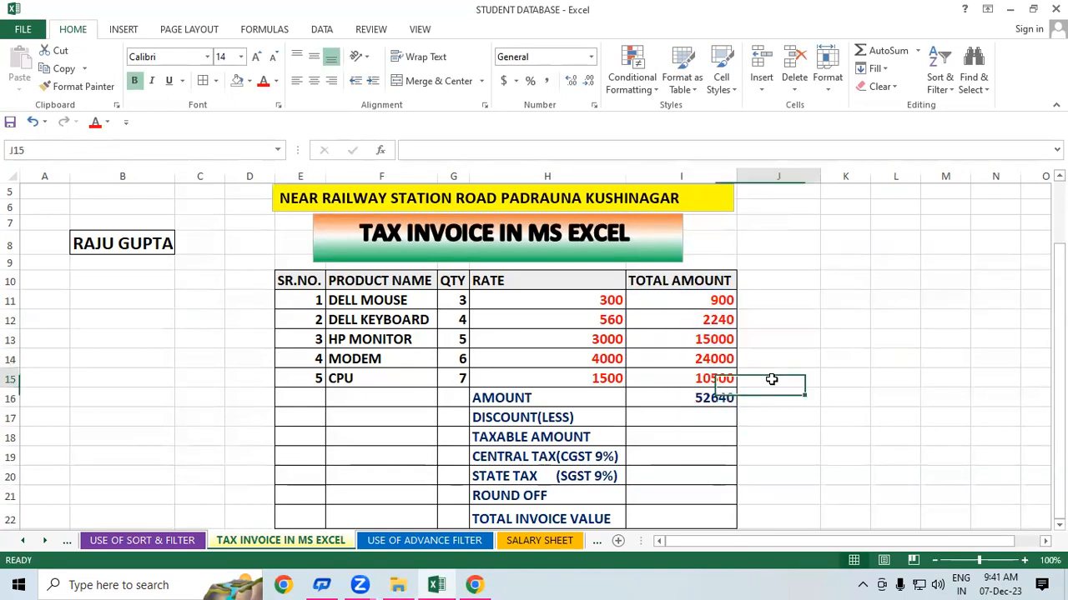
{"action": "left_click", "coordinate": [665, 400]}
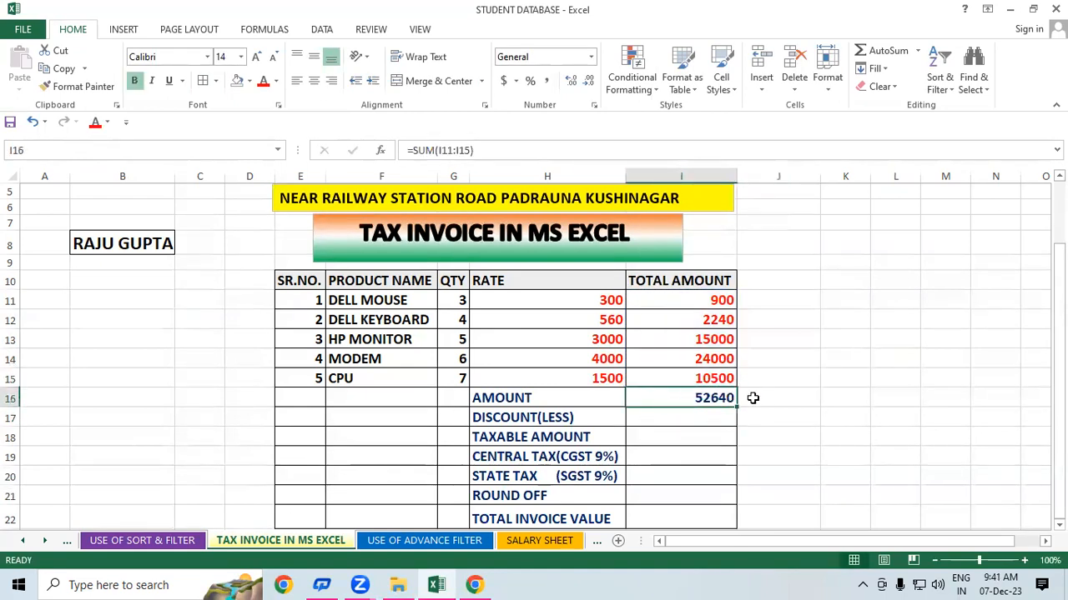
{"action": "left_click", "coordinate": [837, 392]}
{"action": "left_click", "coordinate": [653, 400]}
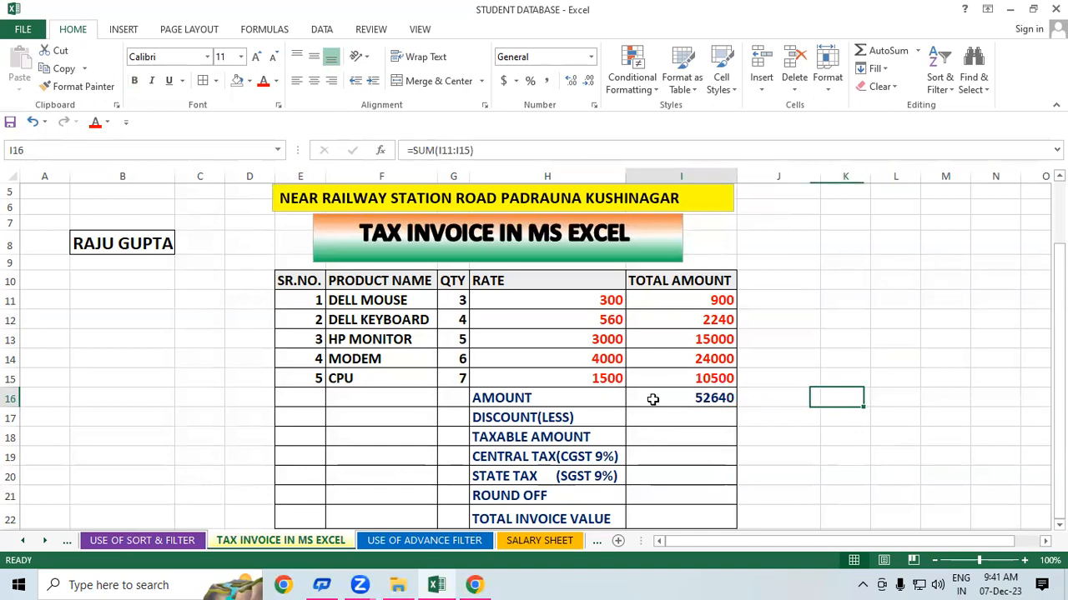
{"action": "left_click_drag", "start_coordinate": [549, 303], "coordinate": [813, 377]}
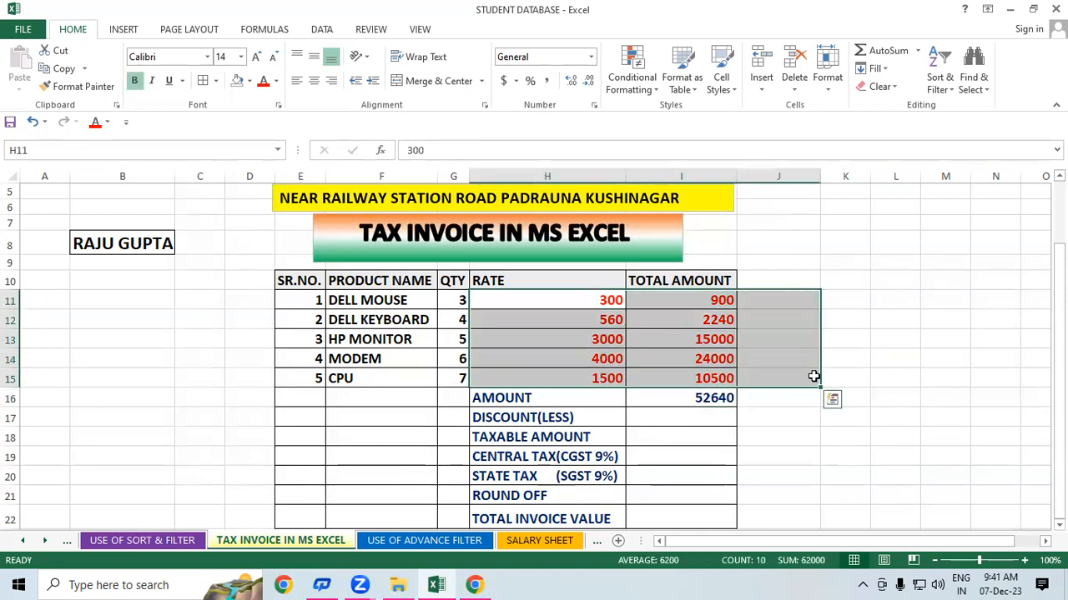
{"action": "left_click", "coordinate": [886, 372]}
{"action": "left_click", "coordinate": [693, 398]}
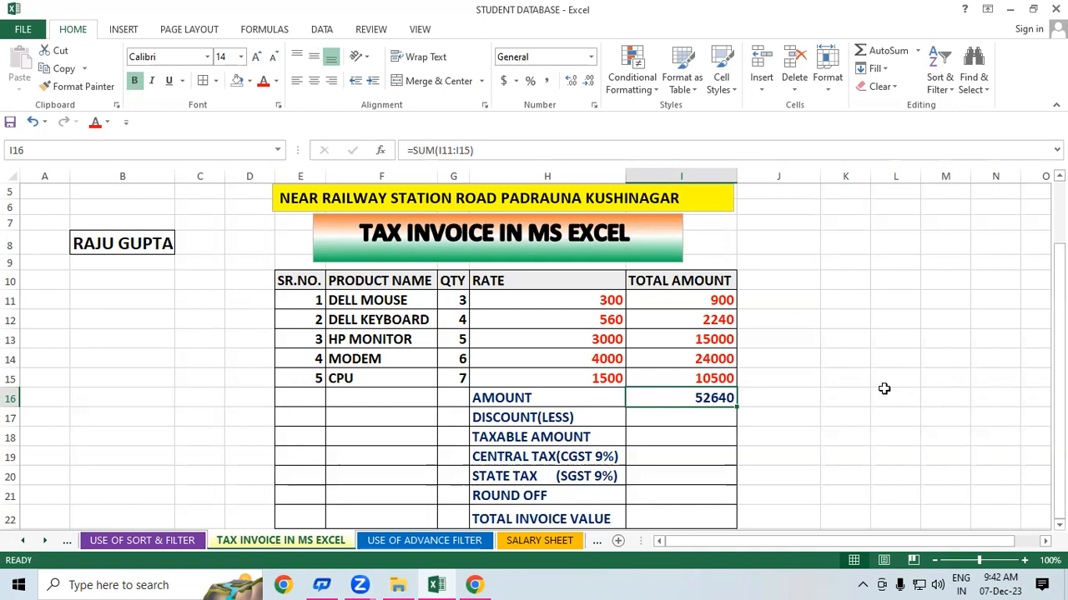
- Enter 240 in cell I17 below the 52640 AMOUNT total
{"action": "left_click", "coordinate": [680, 412]}
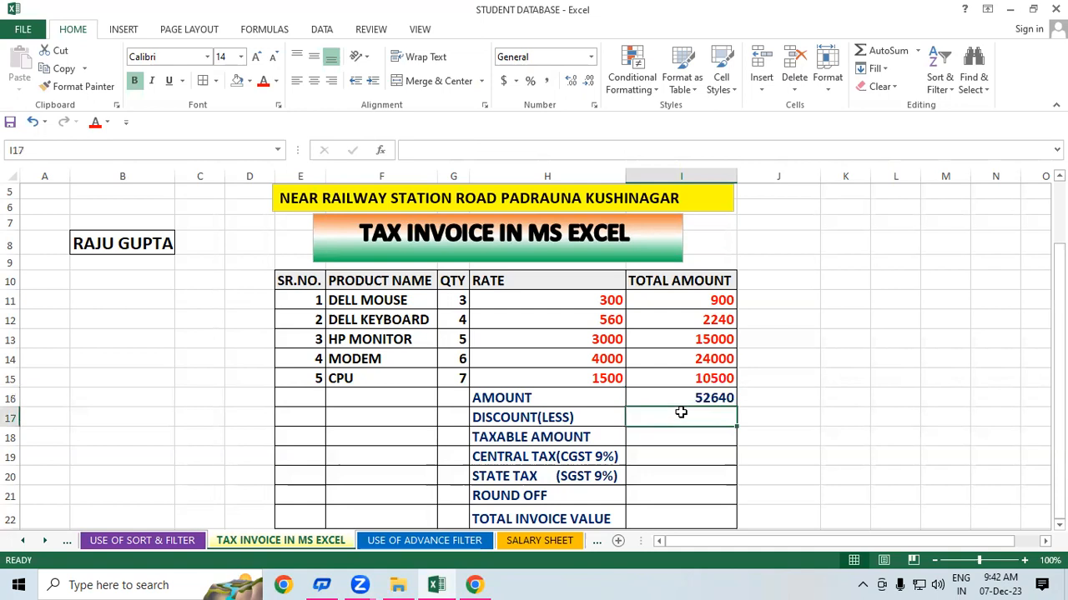
{"action": "type", "text": "240"}
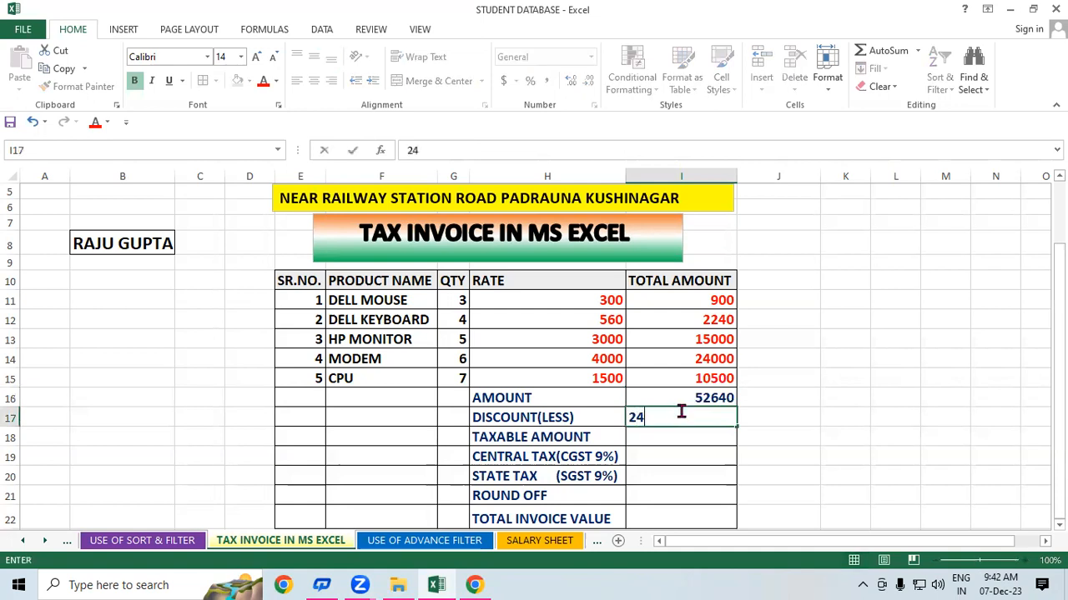
{"action": "left_click", "coordinate": [980, 387]}
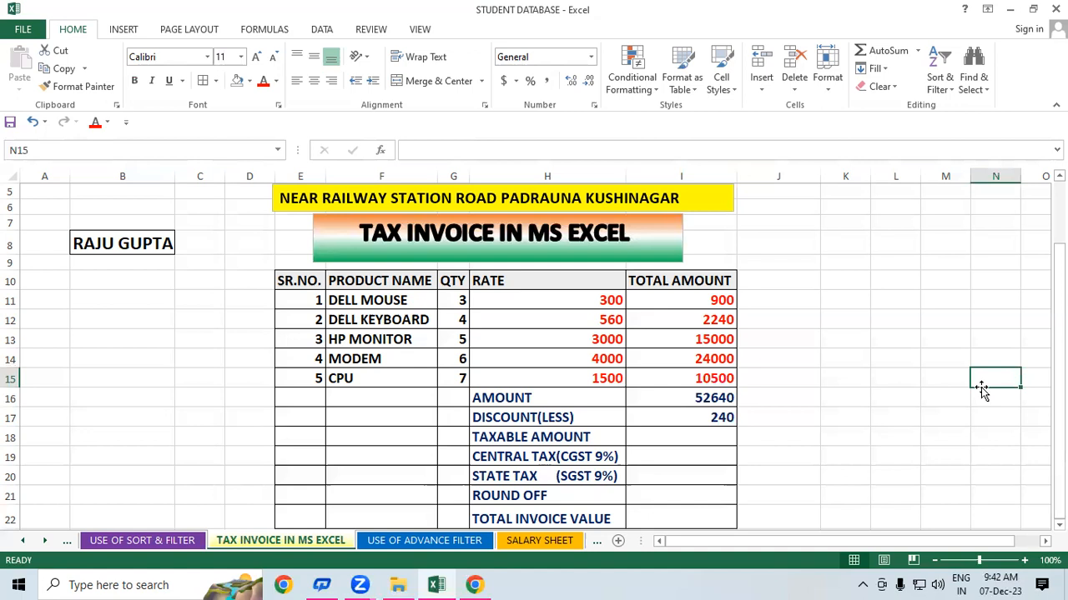
{"action": "left_click", "coordinate": [686, 435]}
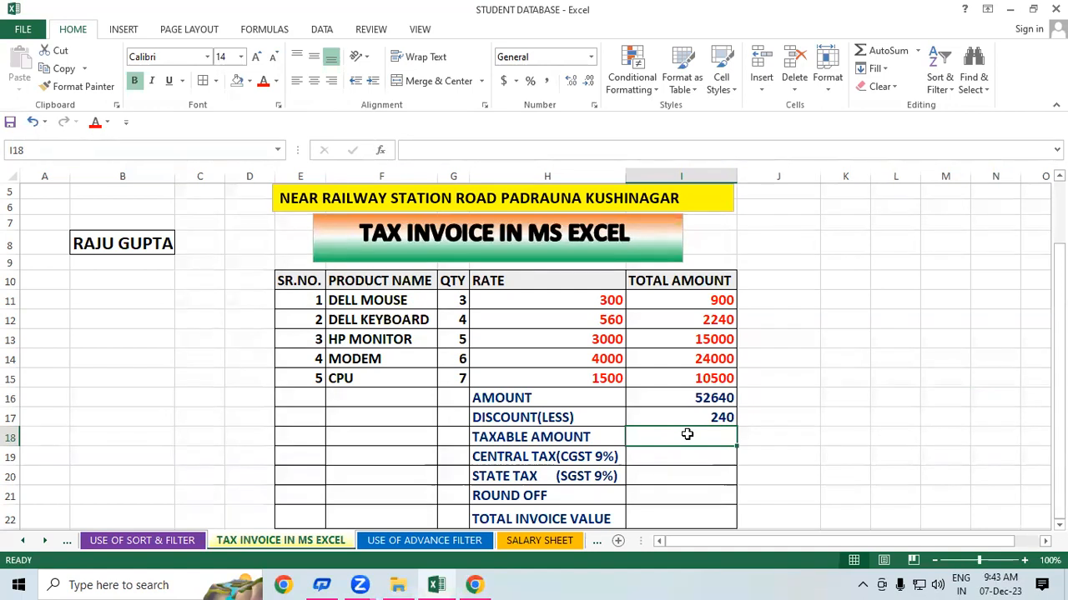
- Enter =I16-I17 in I18 so the taxable amount shows 52400
{"action": "type", "text": "="}
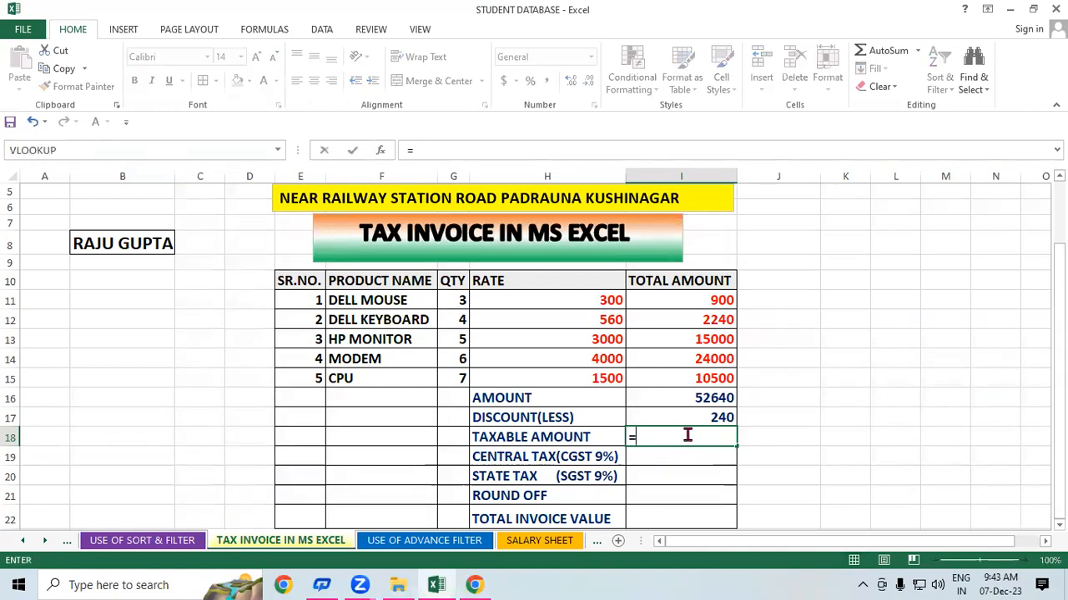
{"action": "left_click", "coordinate": [690, 399]}
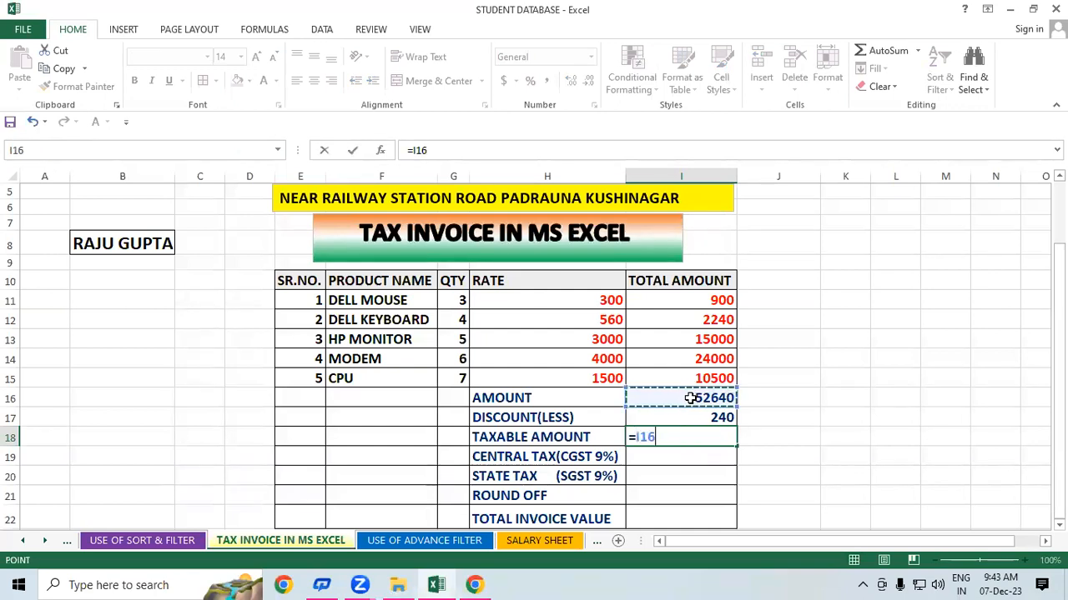
{"action": "type", "text": "-"}
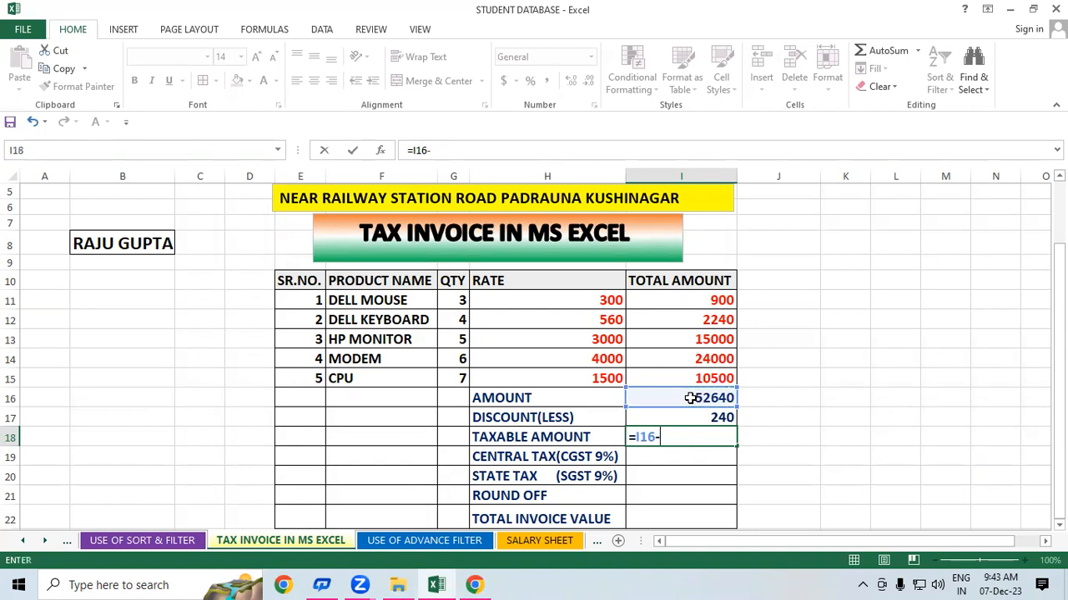
{"action": "left_click", "coordinate": [670, 415]}
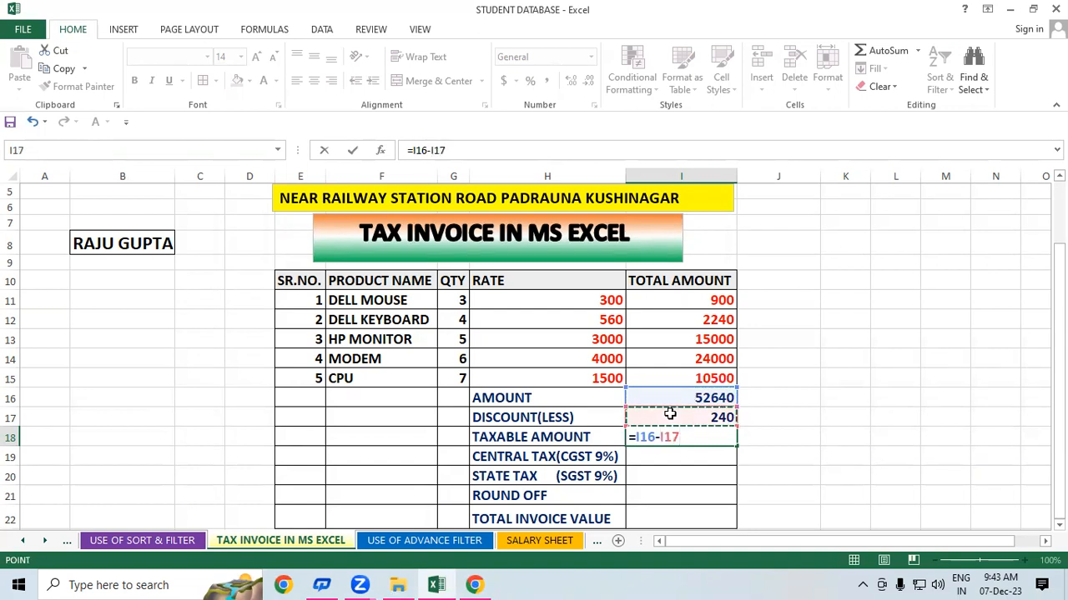
{"action": "key", "text": "Return"}
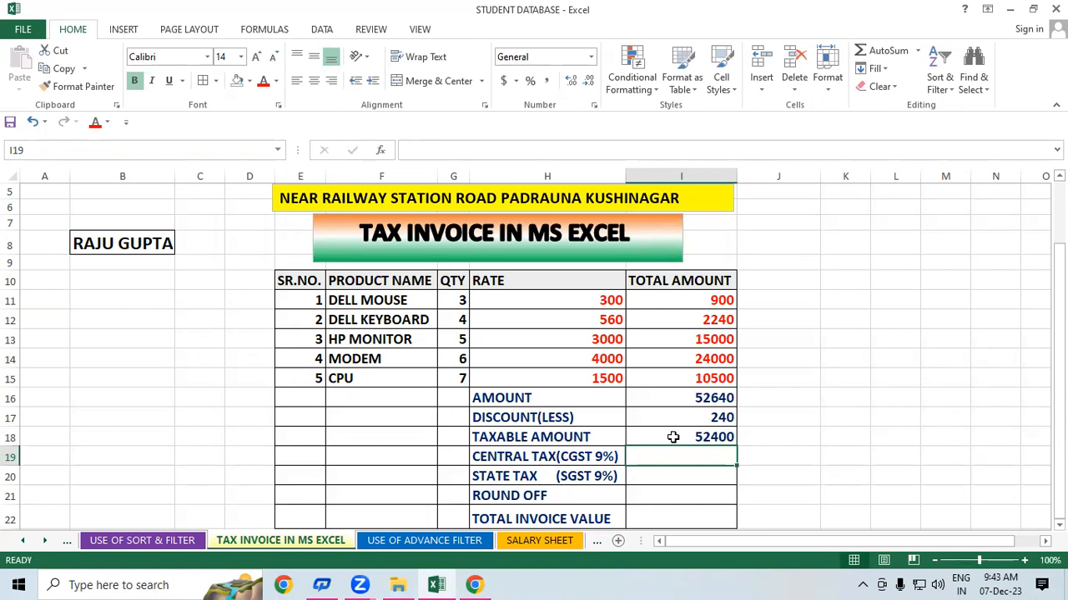
{"action": "left_click", "coordinate": [673, 437]}
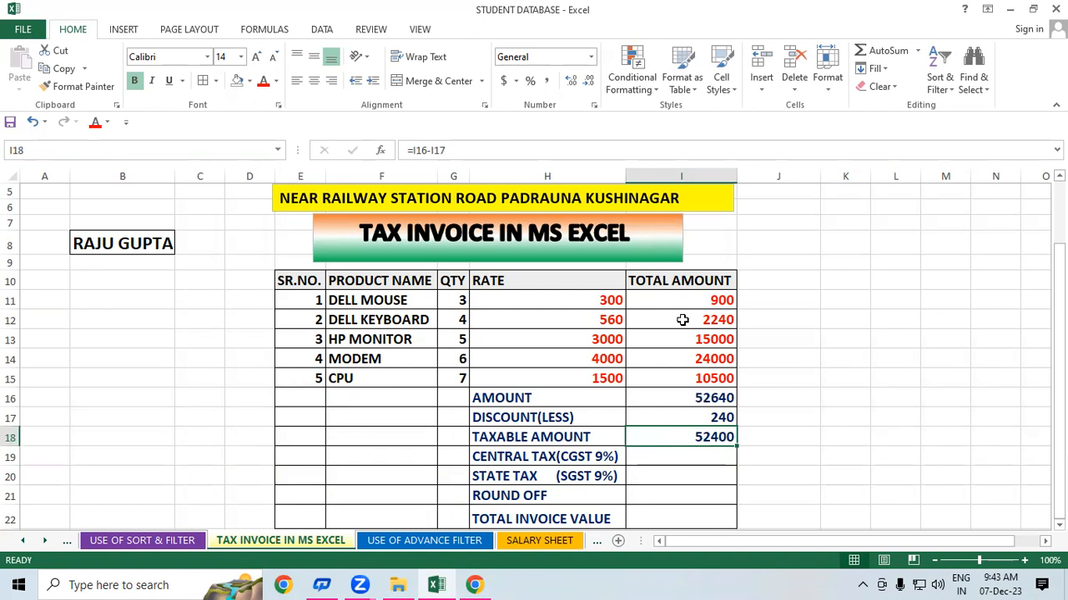
{"action": "left_click_drag", "start_coordinate": [681, 300], "coordinate": [429, 360]}
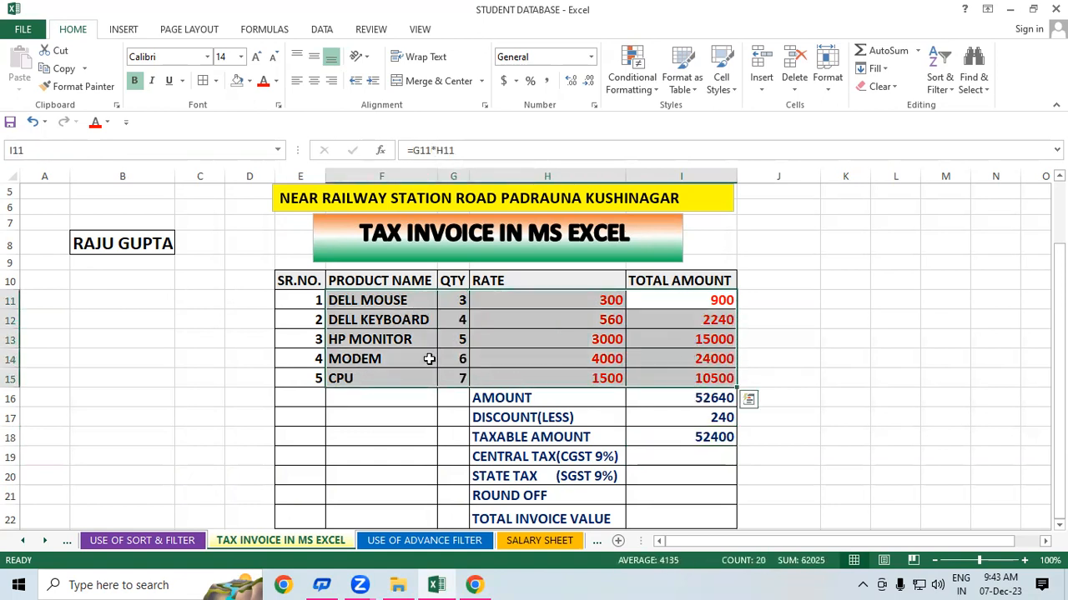
{"action": "left_click_drag", "start_coordinate": [649, 457], "coordinate": [507, 476]}
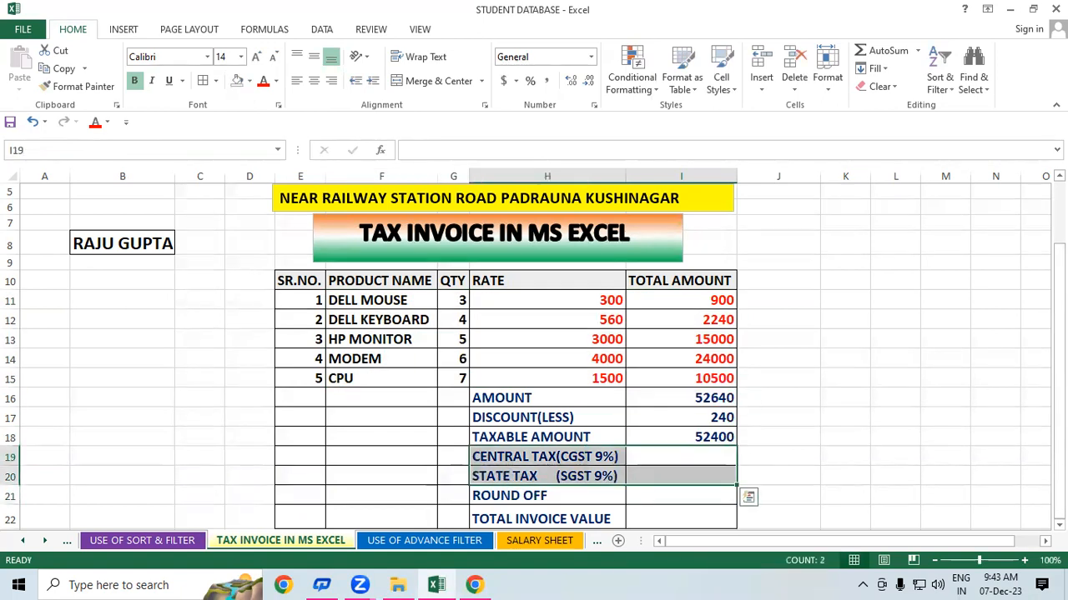
{"action": "left_click", "coordinate": [968, 392]}
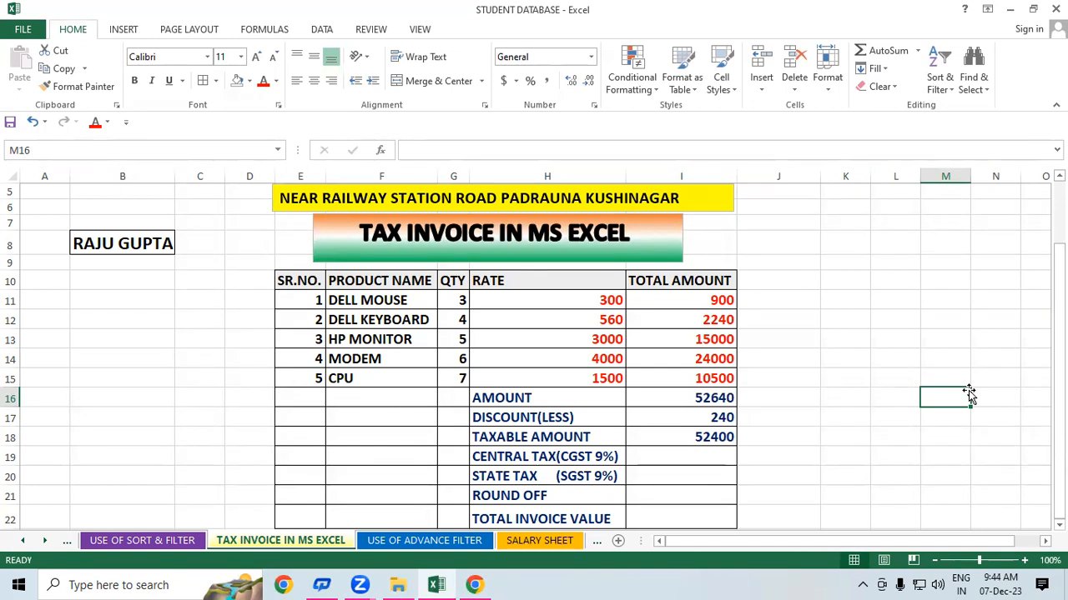
{"action": "left_click", "coordinate": [685, 451]}
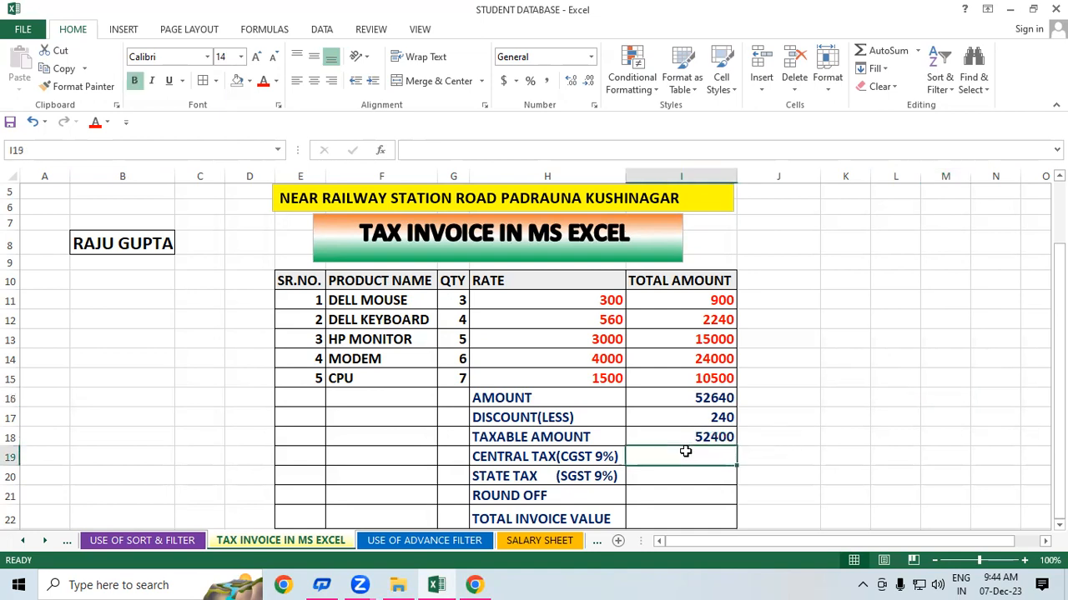
{"action": "left_click", "coordinate": [840, 338]}
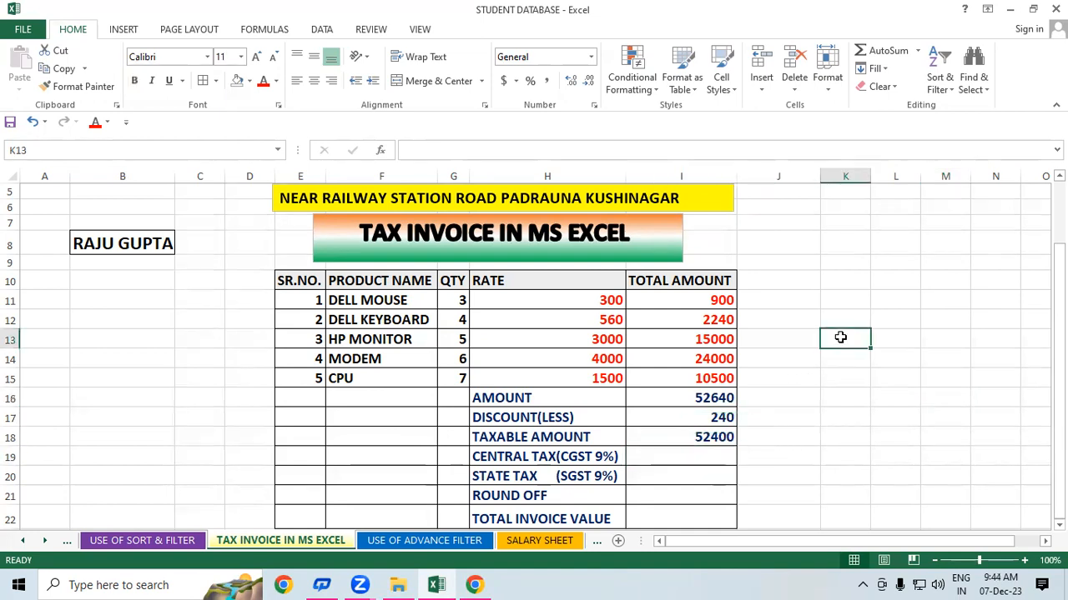
{"action": "left_click", "coordinate": [526, 456]}
{"action": "left_click", "coordinate": [533, 476]}
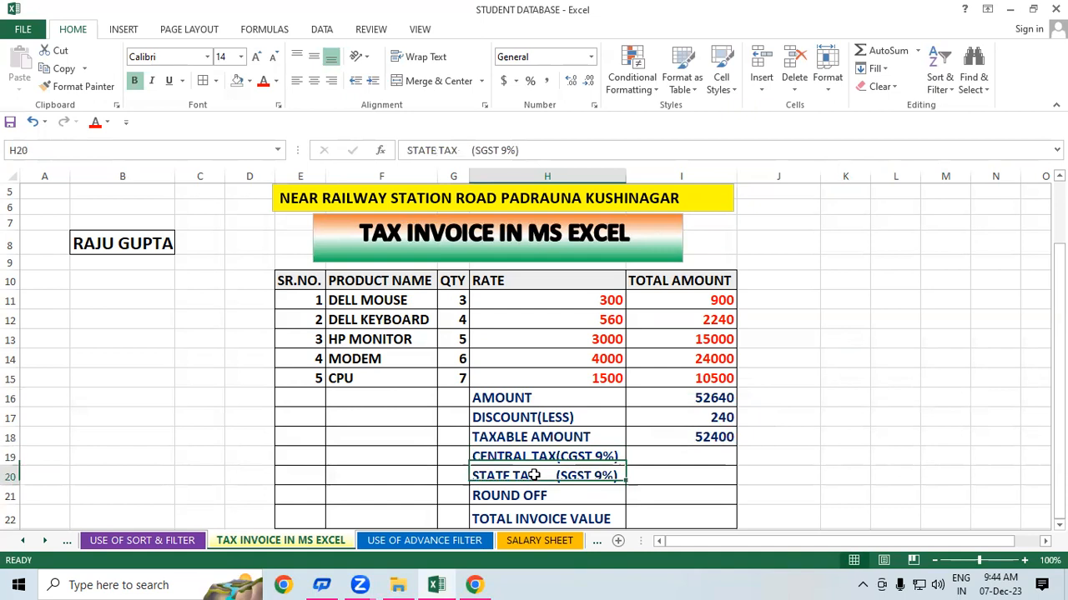
{"action": "left_click", "coordinate": [839, 436]}
{"action": "left_click", "coordinate": [699, 442]}
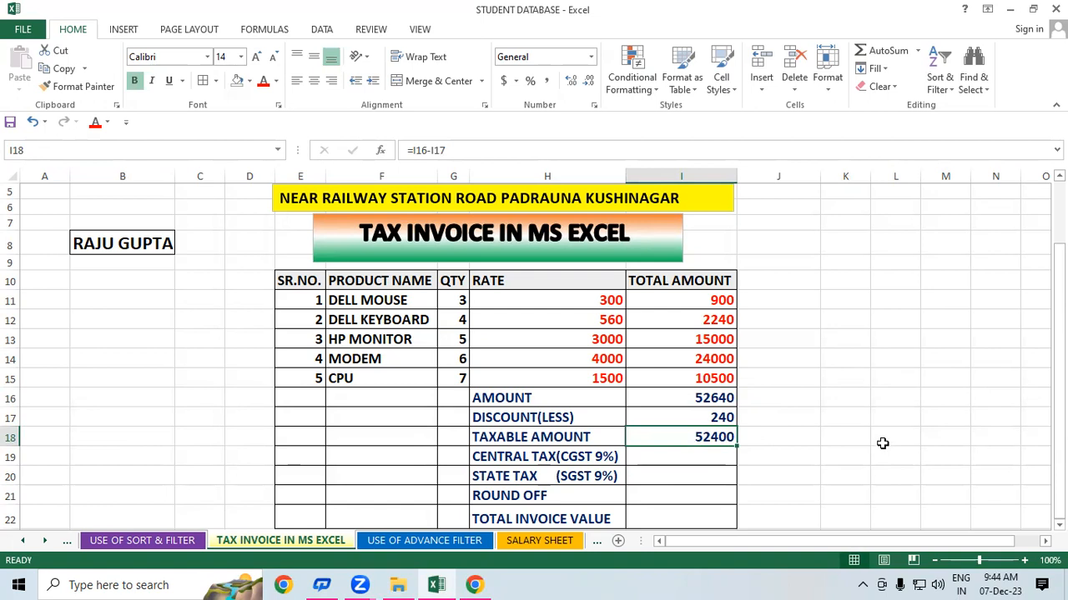
{"action": "left_click", "coordinate": [698, 451]}
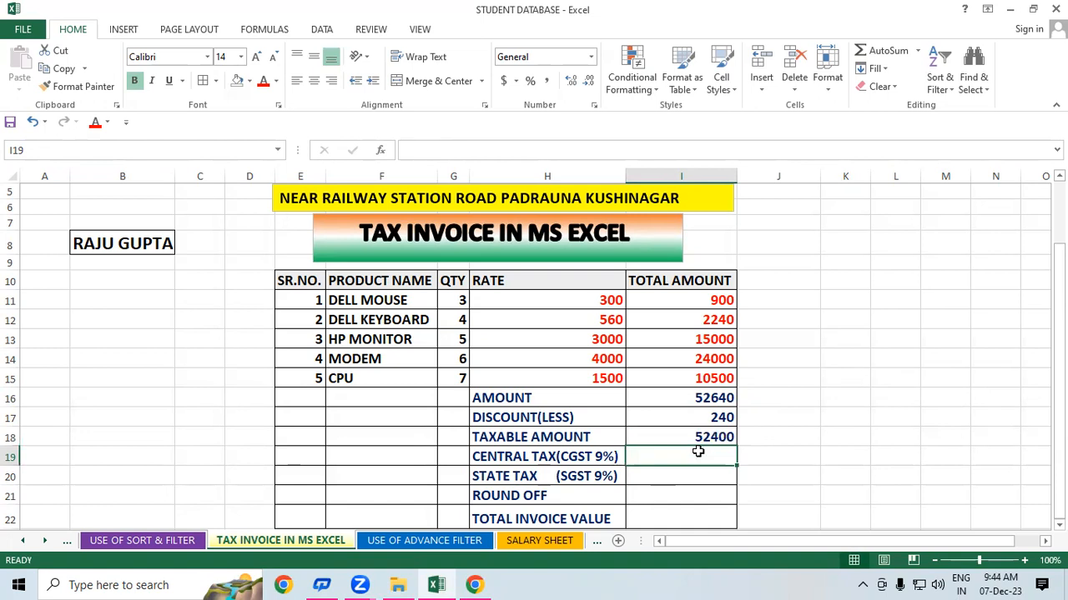
- Enter =I18*9/100 in I19 so CGST at 9% shows 4716, and check it
{"action": "type", "text": "="}
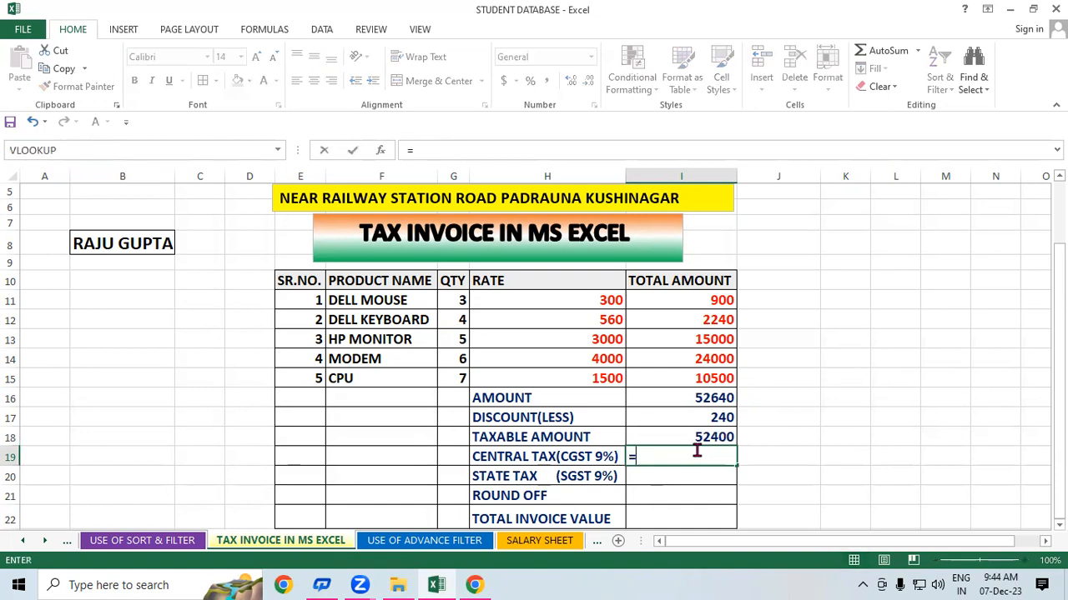
{"action": "left_click", "coordinate": [650, 435]}
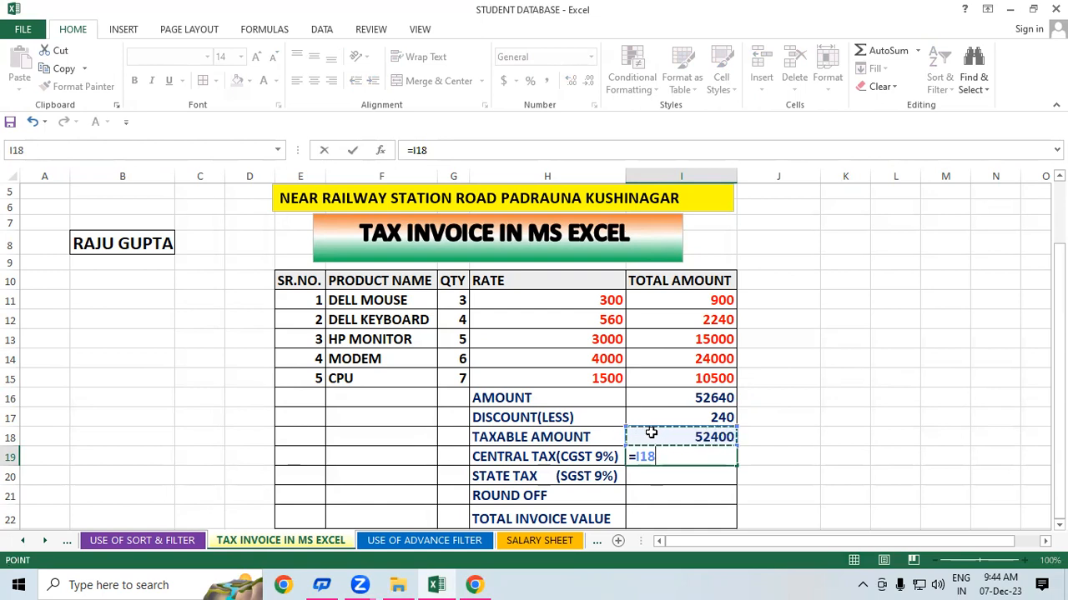
{"action": "type", "text": "*9/100"}
{"action": "key", "text": "Return"}
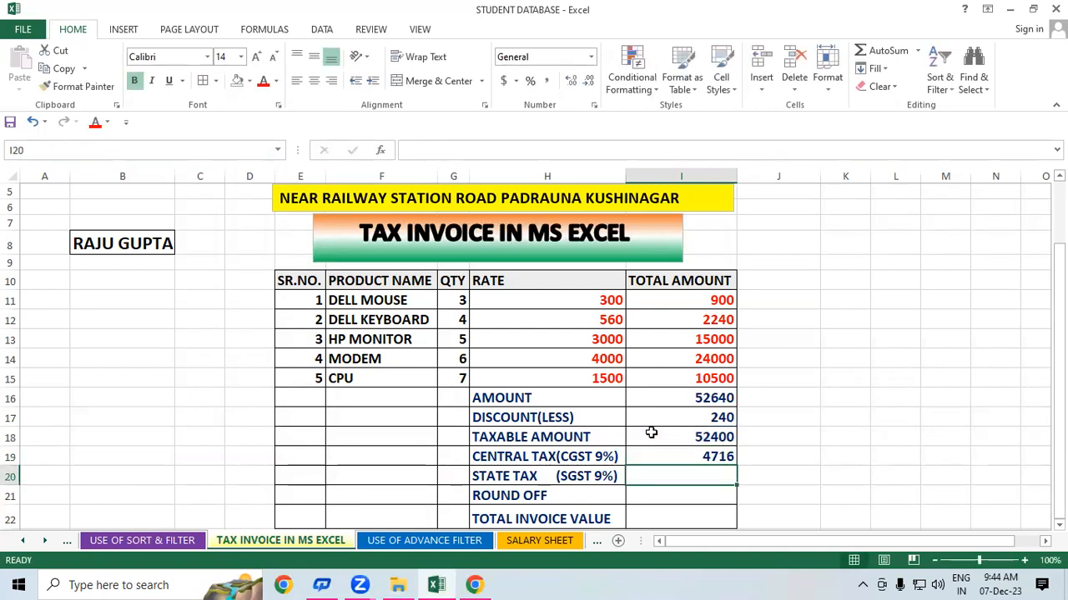
{"action": "left_click", "coordinate": [709, 455]}
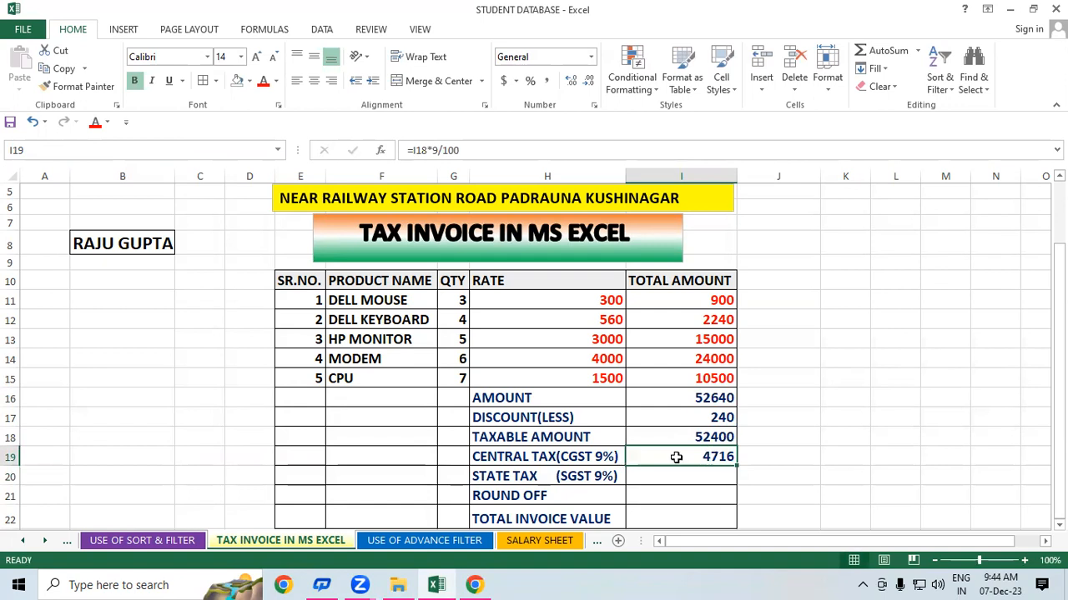
{"action": "left_click", "coordinate": [562, 455]}
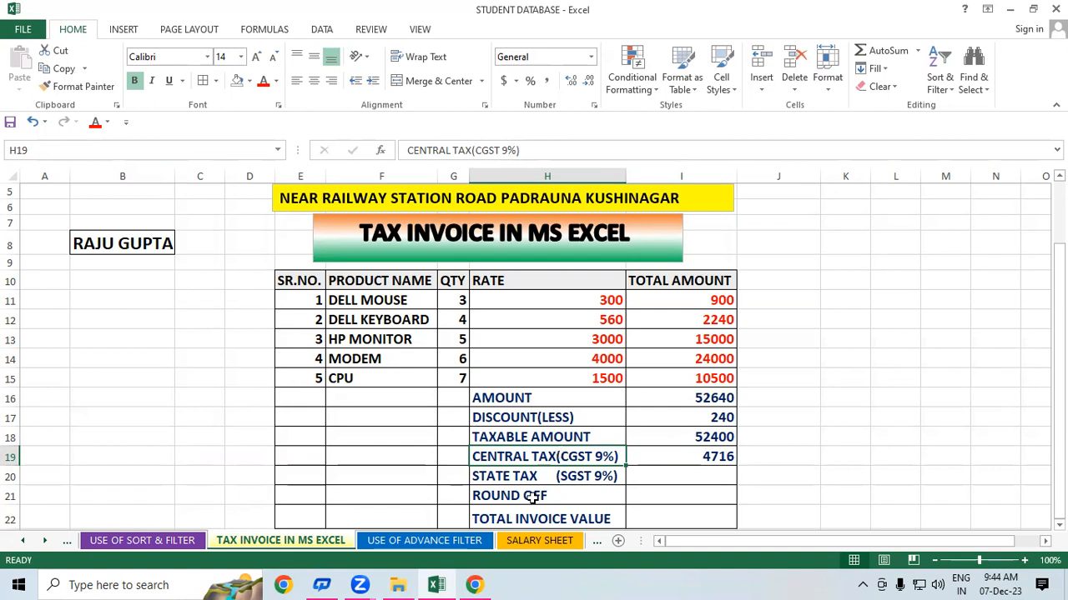
{"action": "left_click", "coordinate": [643, 411]}
{"action": "left_click", "coordinate": [661, 460]}
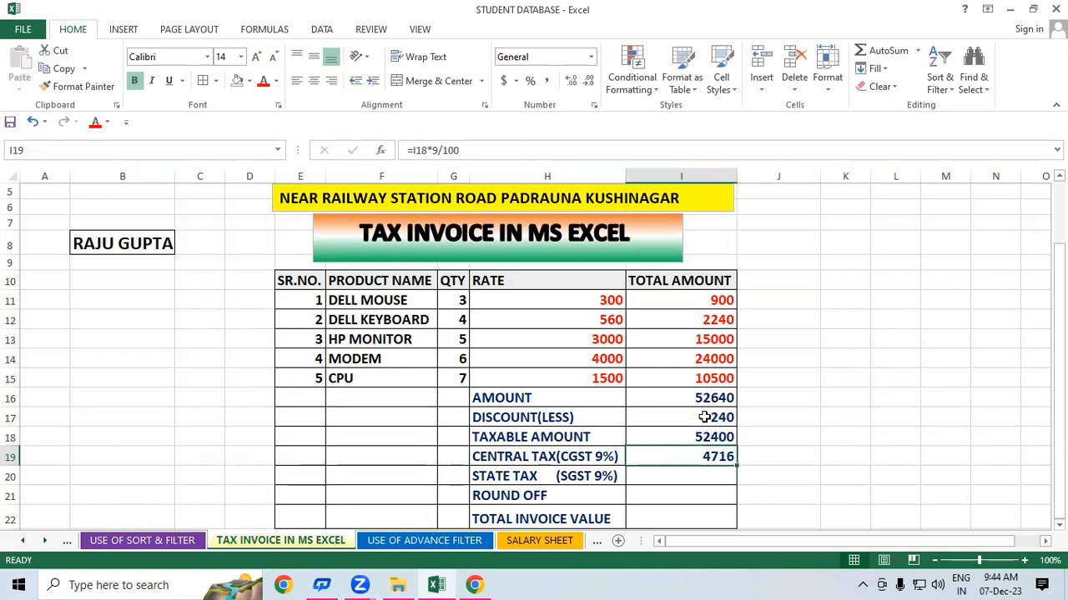
{"action": "left_click", "coordinate": [793, 376]}
- Enter =I18*9/100 in I20 so SGST at 9% also shows 4716
{"action": "left_click", "coordinate": [711, 472]}
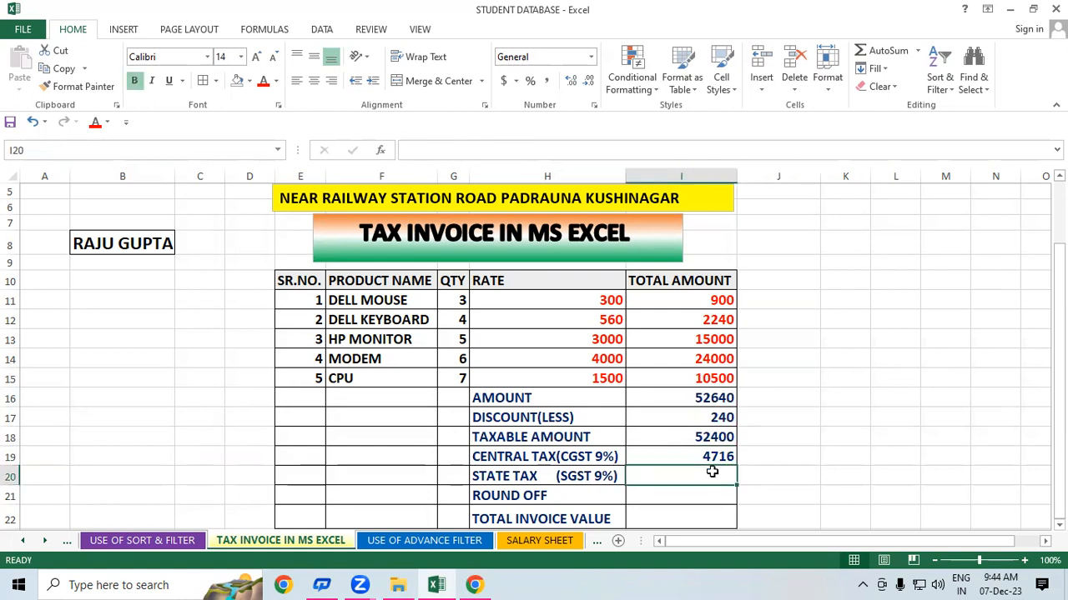
{"action": "type", "text": "="}
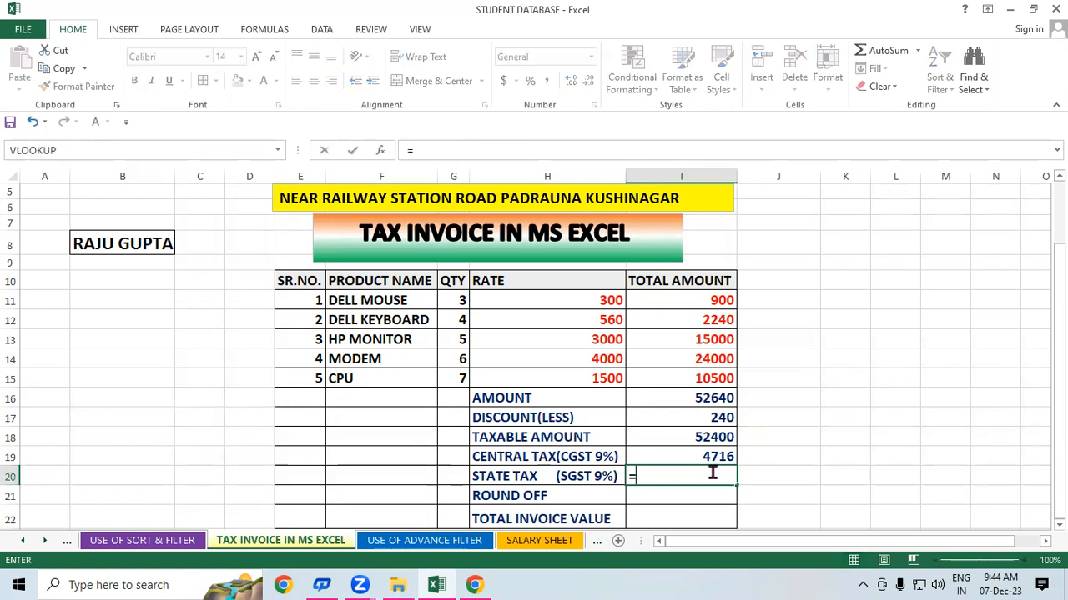
{"action": "left_click", "coordinate": [715, 434]}
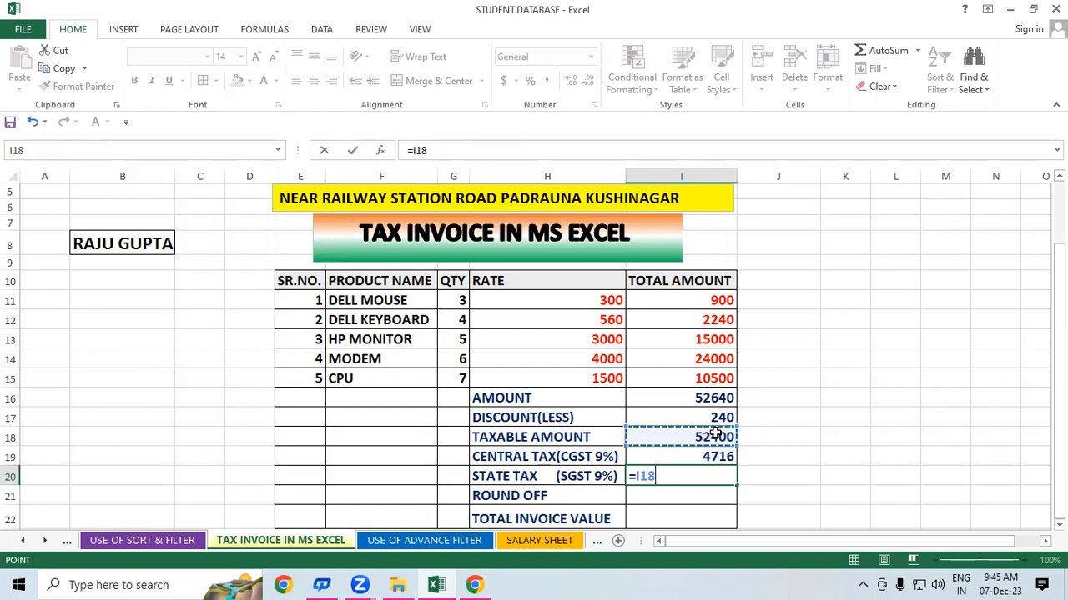
{"action": "type", "text": "*9/100"}
{"action": "key", "text": "Return"}
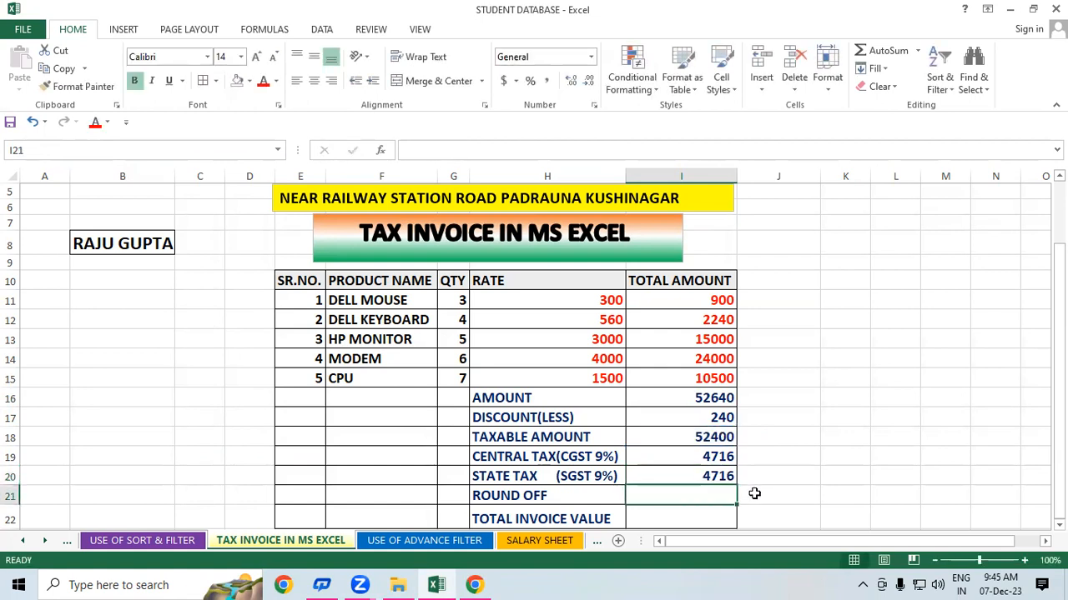
{"action": "left_click", "coordinate": [834, 436]}
- Enter a SUM of the CGST and SGST amounts in the ROUND OFF cell
{"action": "scroll", "coordinate": [834, 436], "scroll_direction": "up", "scroll_amount": 1}
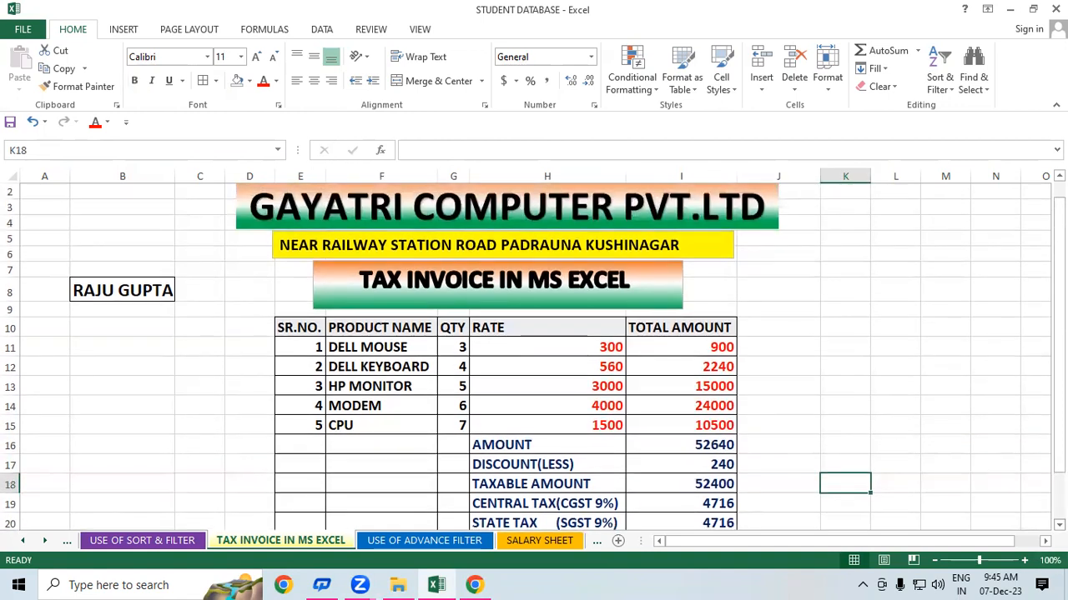
{"action": "scroll", "coordinate": [768, 501], "scroll_direction": "down", "scroll_amount": 2}
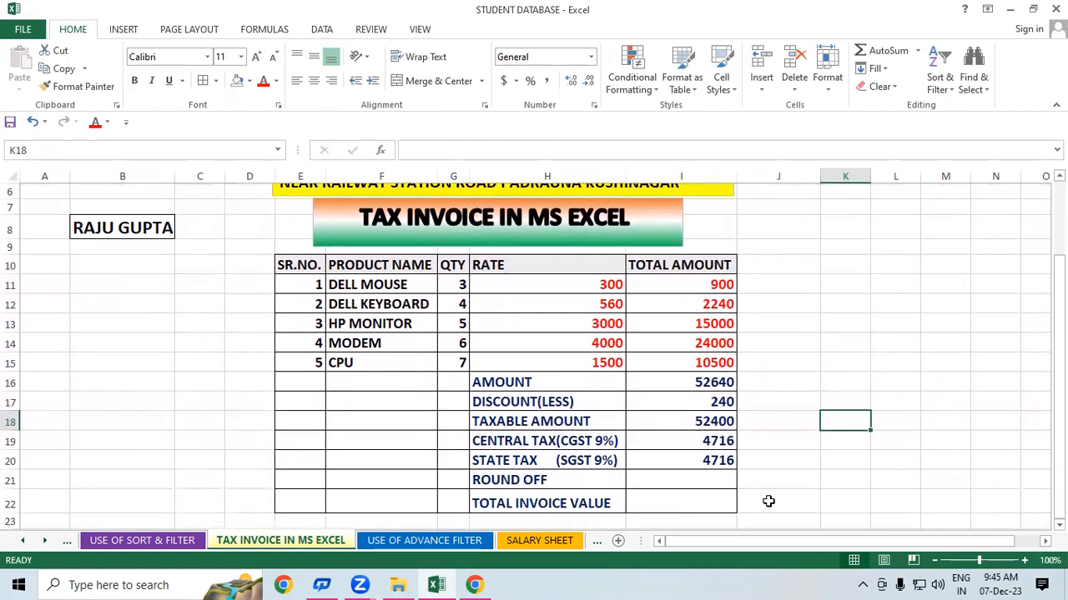
{"action": "left_click", "coordinate": [715, 479]}
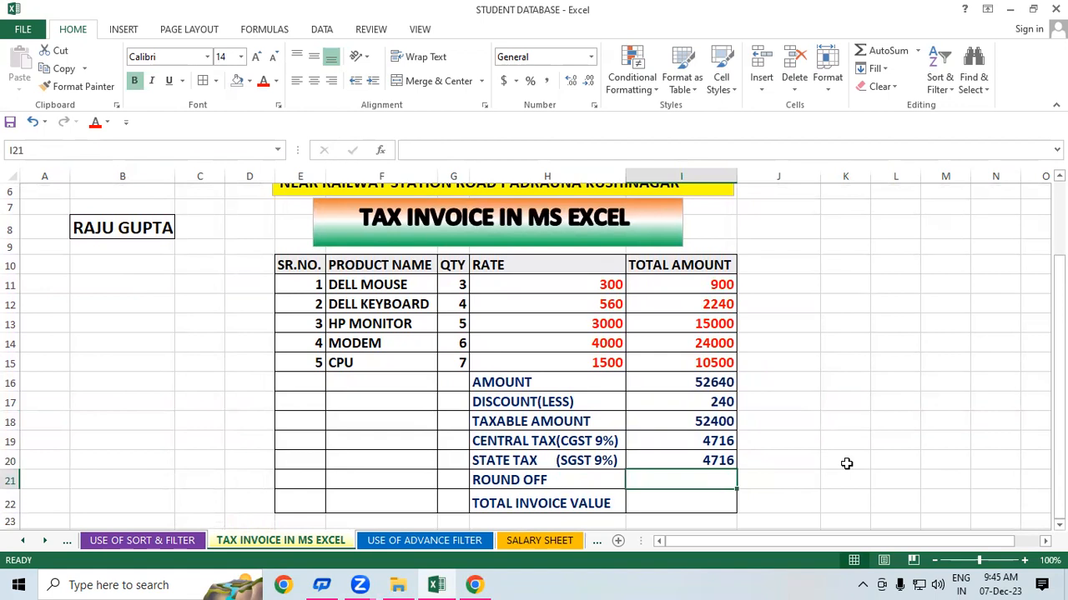
{"action": "type", "text": "="}
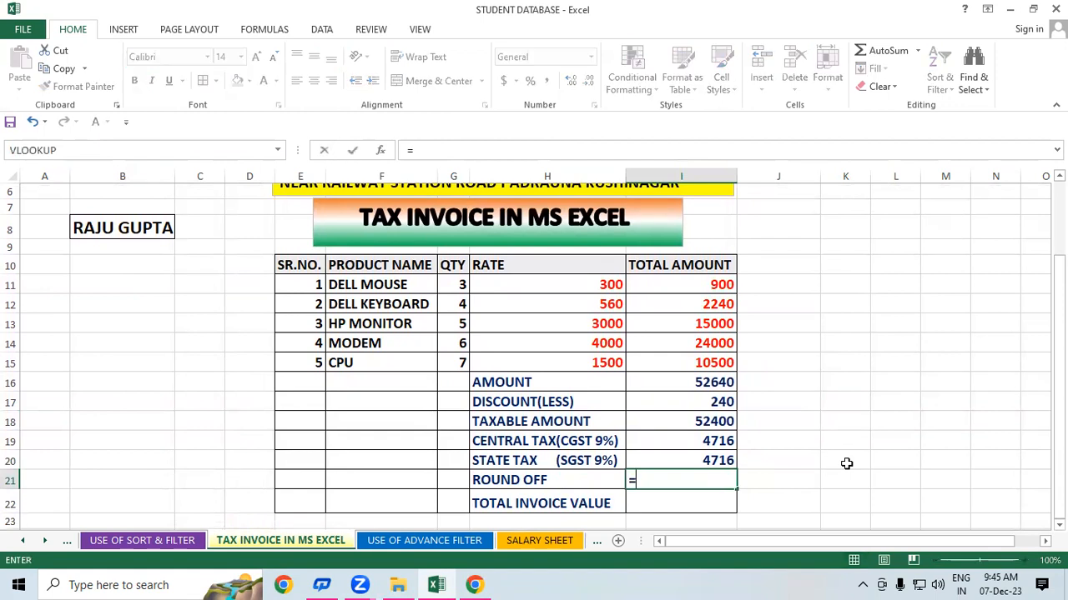
{"action": "type", "text": "SUM("}
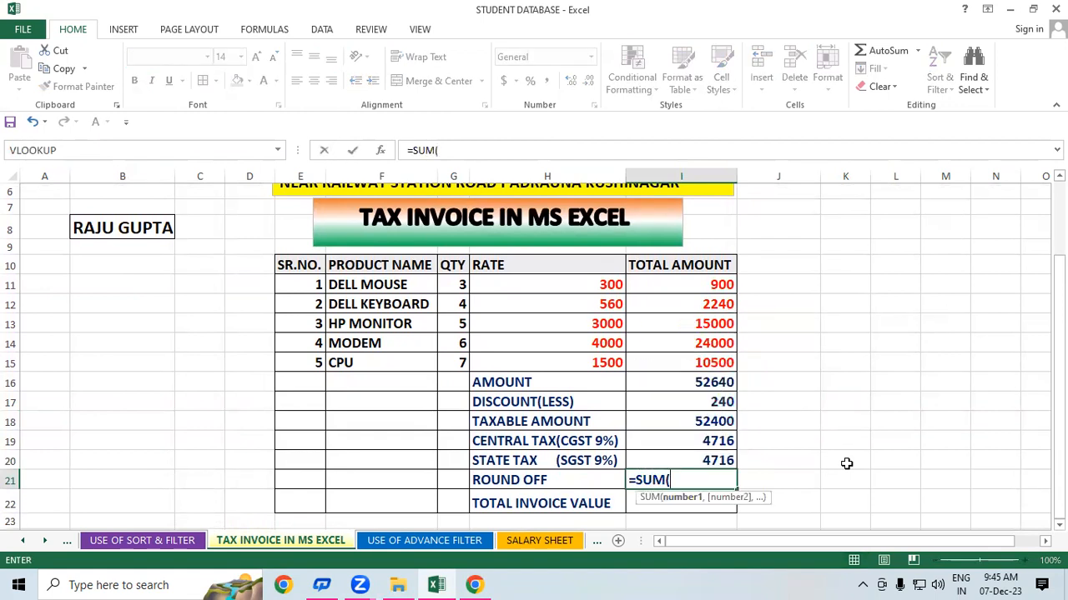
{"action": "left_click_drag", "start_coordinate": [718, 439], "coordinate": [717, 457]}
{"action": "key", "text": "Return"}
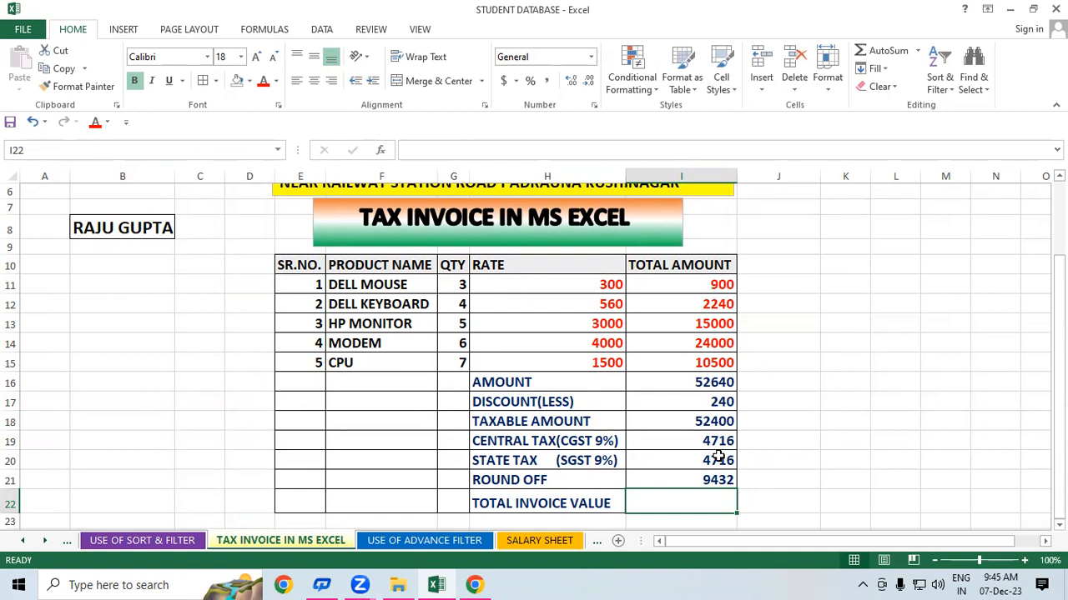
- Review the round off formula against the discount, then clear the ROUND OFF cell
{"action": "left_click", "coordinate": [780, 478]}
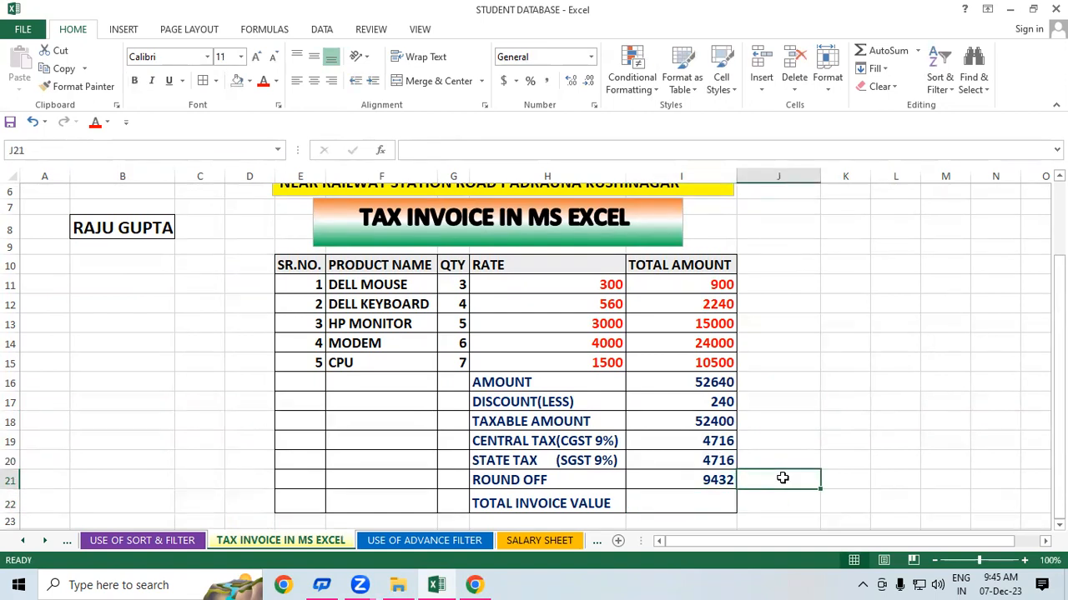
{"action": "left_click", "coordinate": [709, 403]}
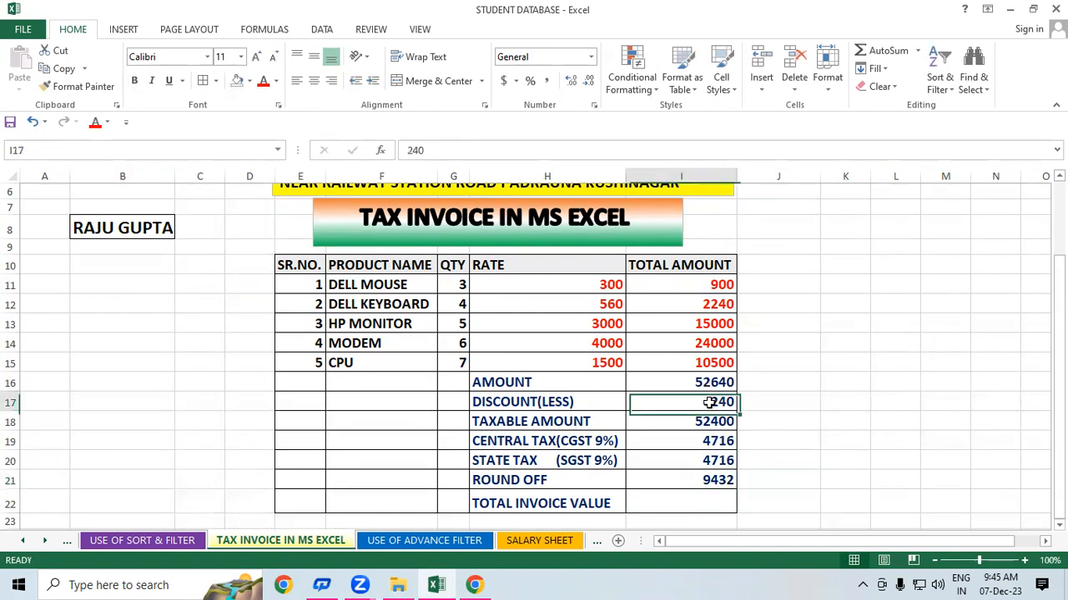
{"action": "left_click", "coordinate": [723, 480]}
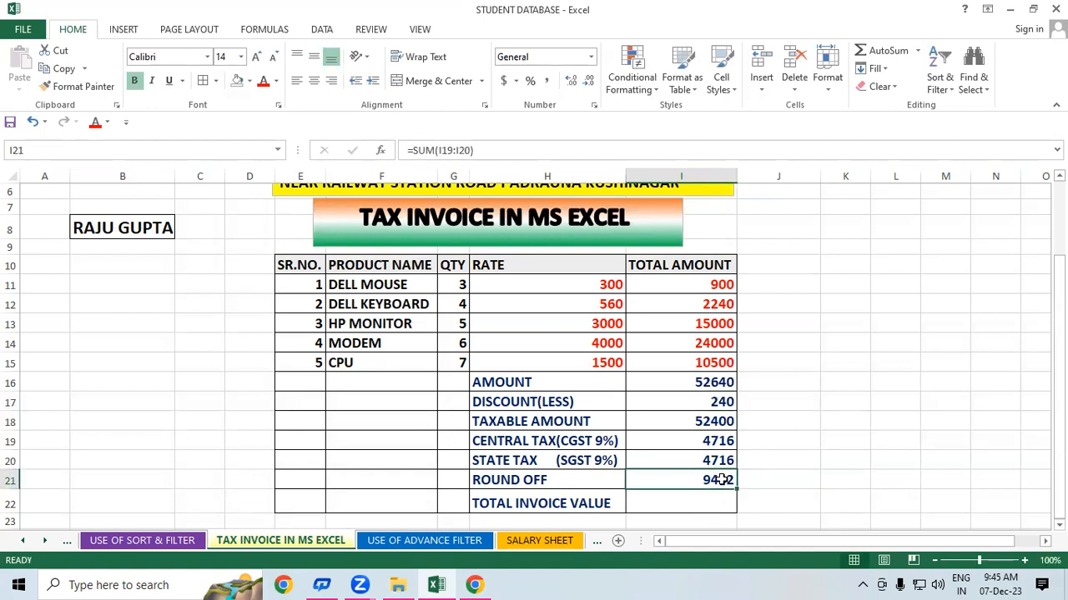
{"action": "left_click", "coordinate": [775, 457]}
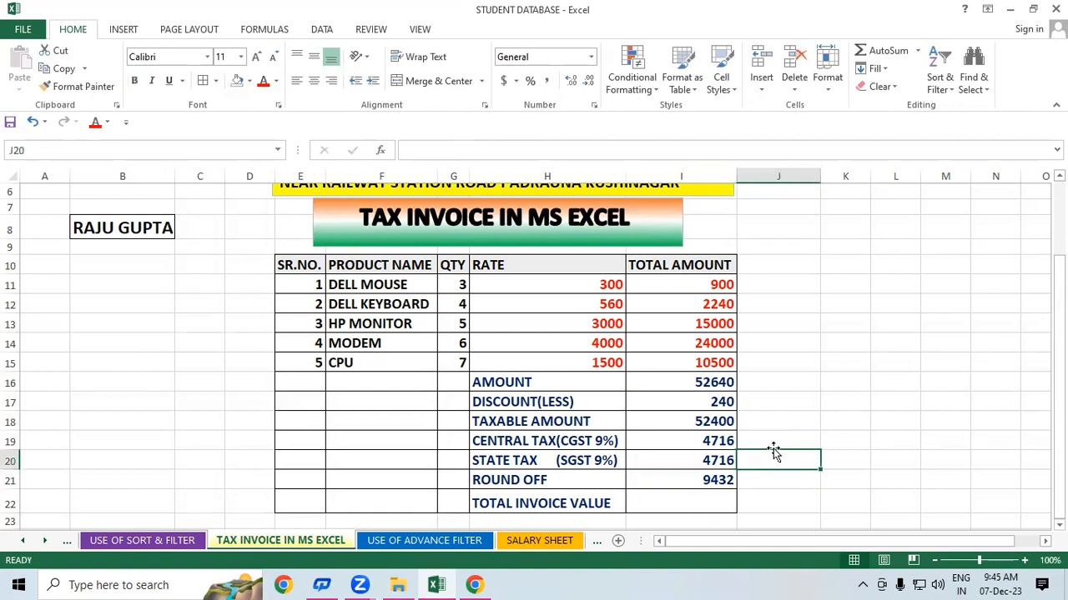
{"action": "left_click", "coordinate": [707, 401]}
{"action": "left_click", "coordinate": [703, 477]}
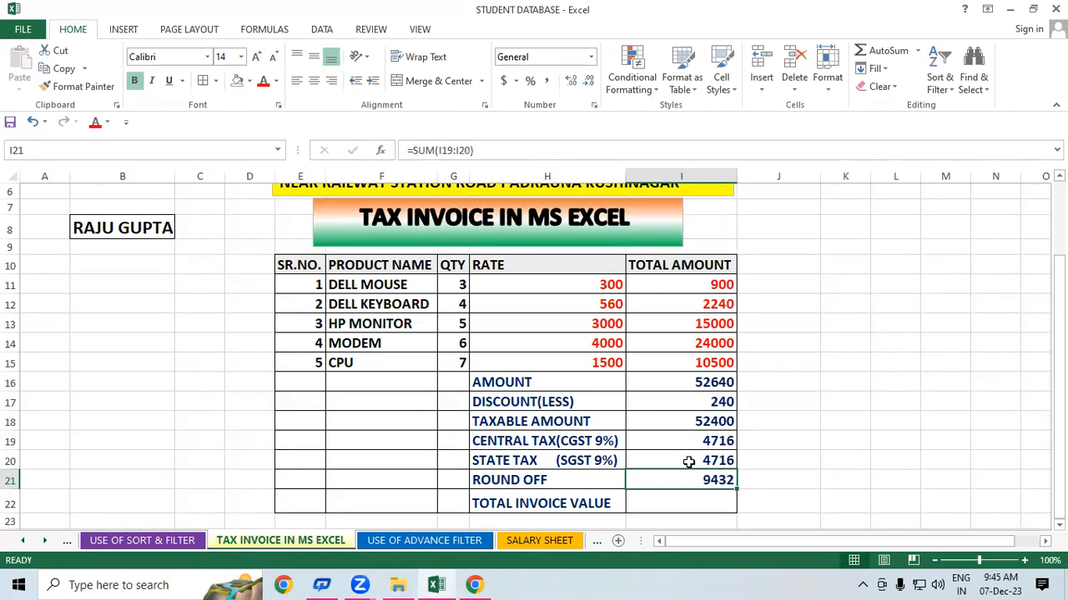
{"action": "scroll", "coordinate": [705, 451], "scroll_direction": "down", "scroll_amount": 1}
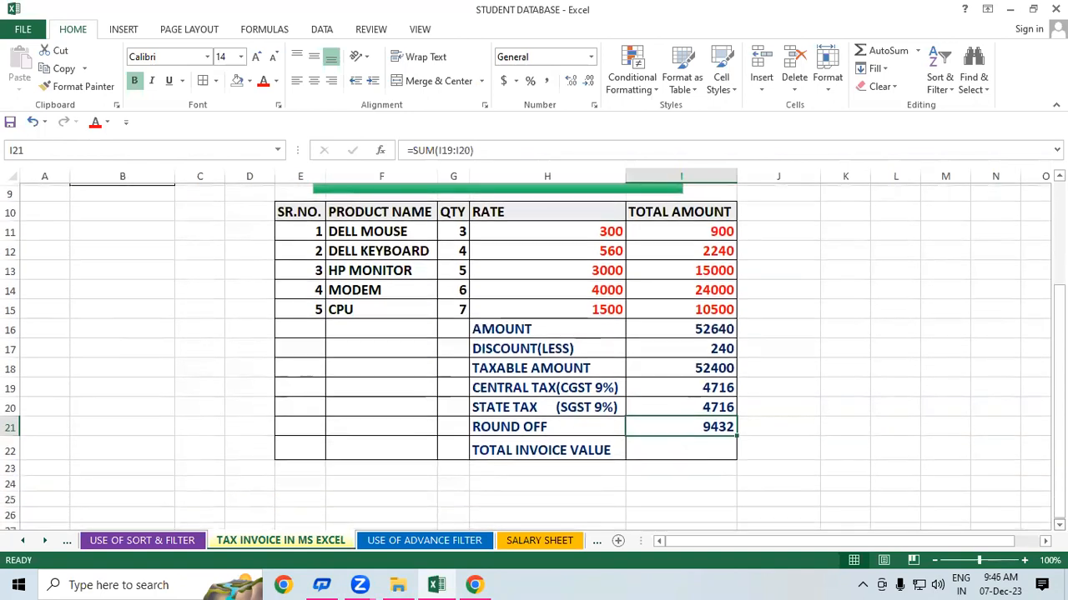
{"action": "left_click", "coordinate": [705, 448]}
{"action": "left_click", "coordinate": [708, 424]}
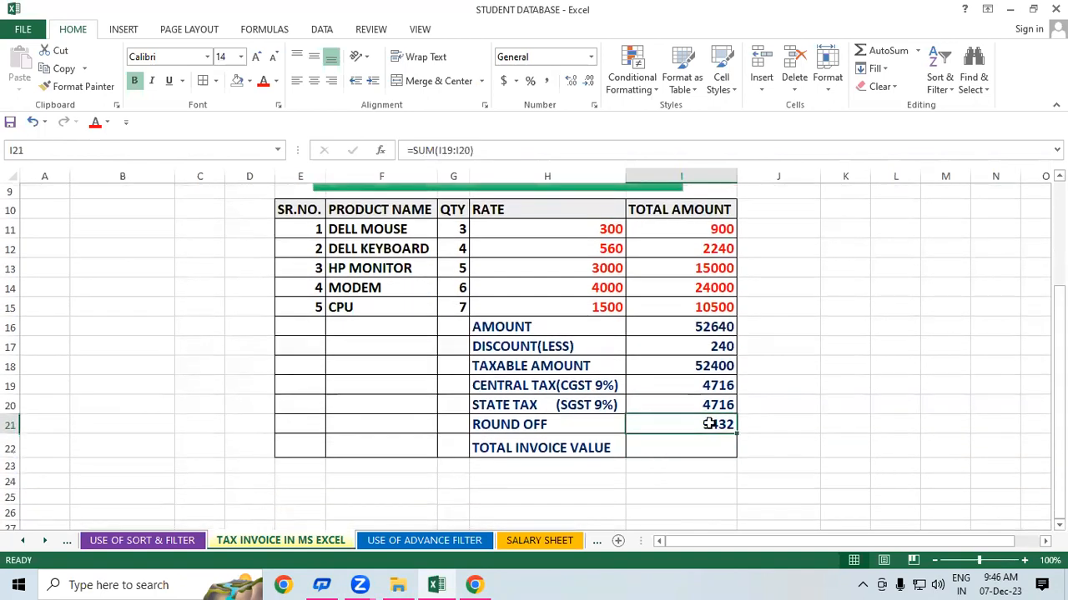
{"action": "key", "text": "Delete"}
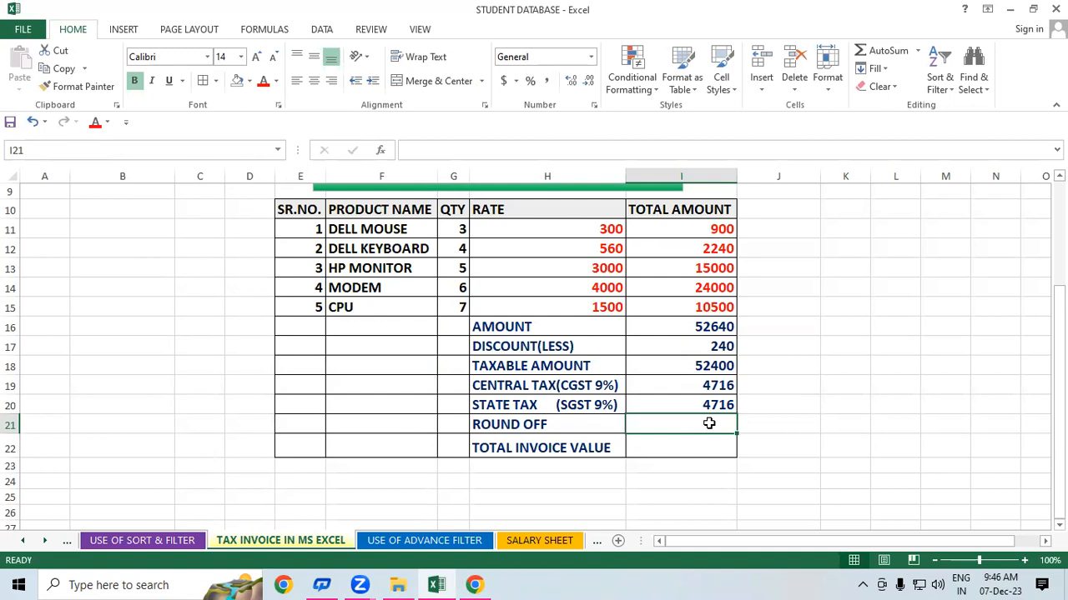
- Put 4716.25 in K18 at font size 16 and auto-fit column K
{"action": "left_click", "coordinate": [847, 369]}
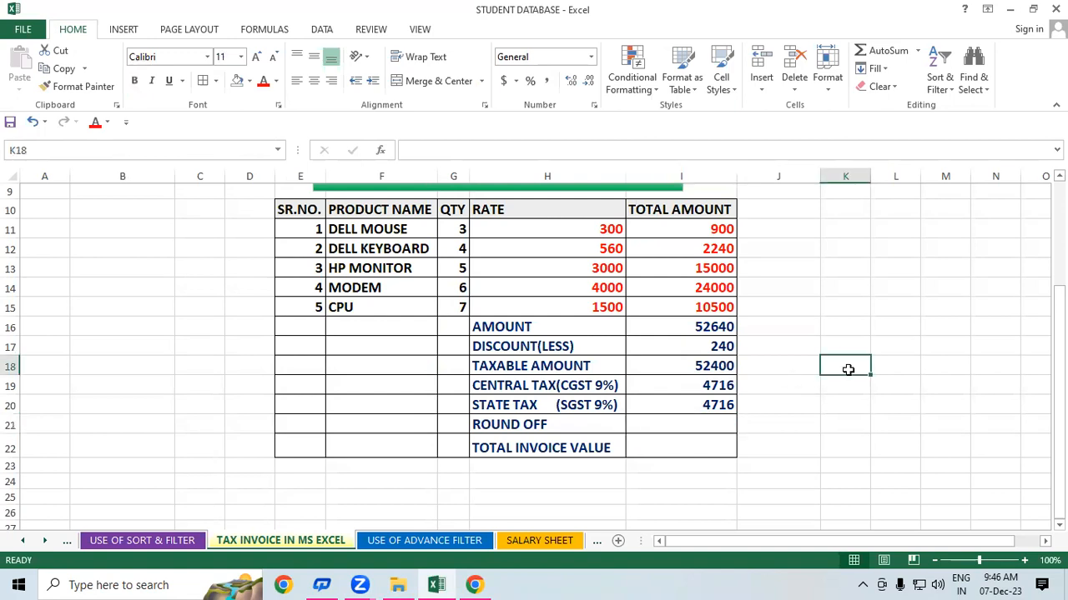
{"action": "type", "text": "471"}
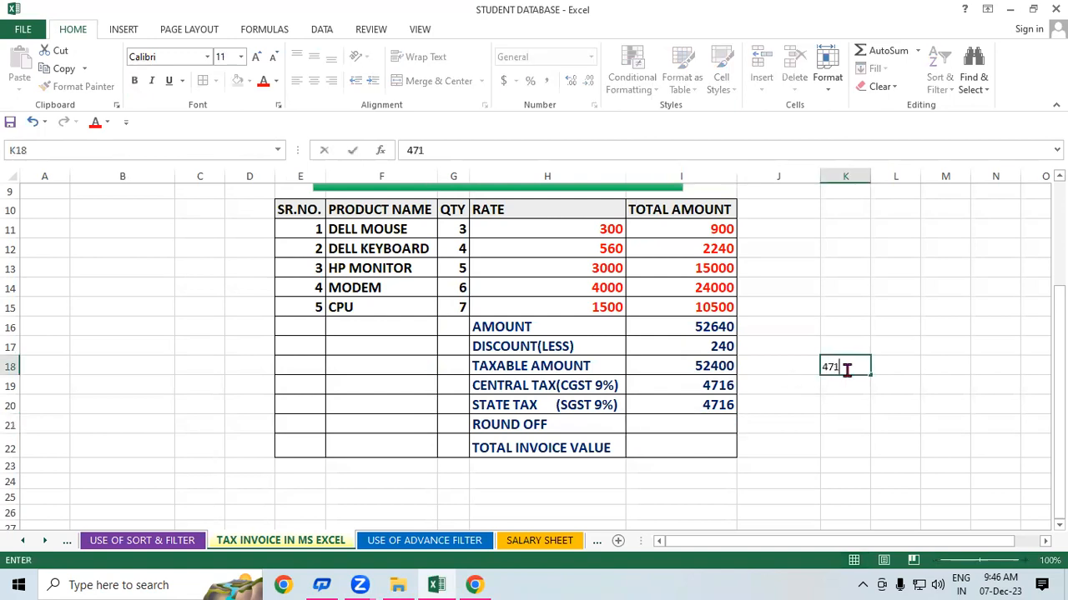
{"action": "type", "text": "6.25"}
{"action": "left_click", "coordinate": [876, 405]}
{"action": "left_click", "coordinate": [853, 367]}
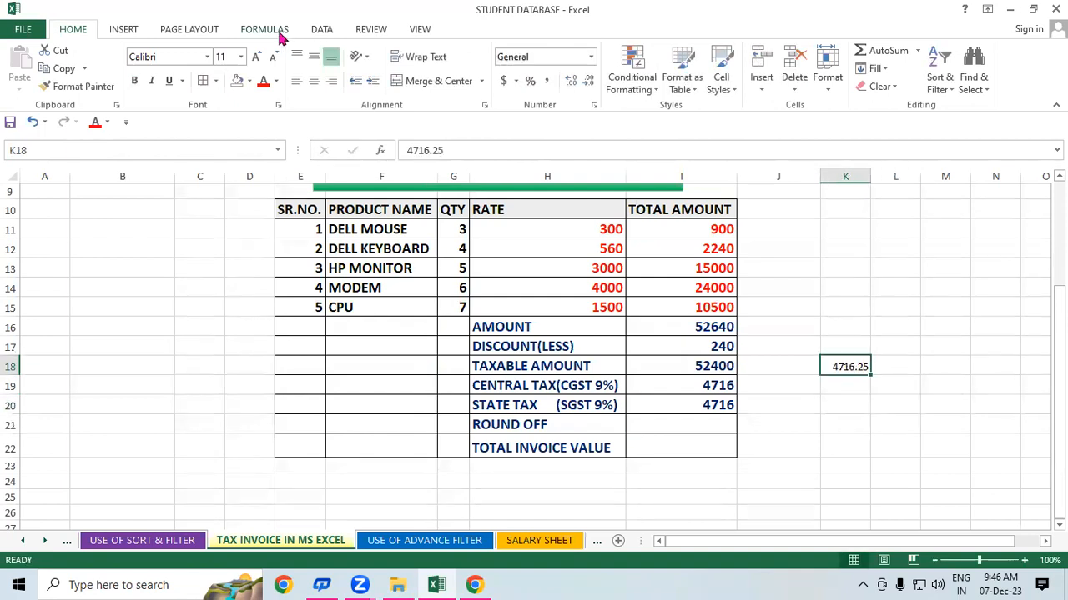
{"action": "left_click", "coordinate": [258, 58]}
{"action": "left_click", "coordinate": [259, 57]}
{"action": "left_click", "coordinate": [259, 58]}
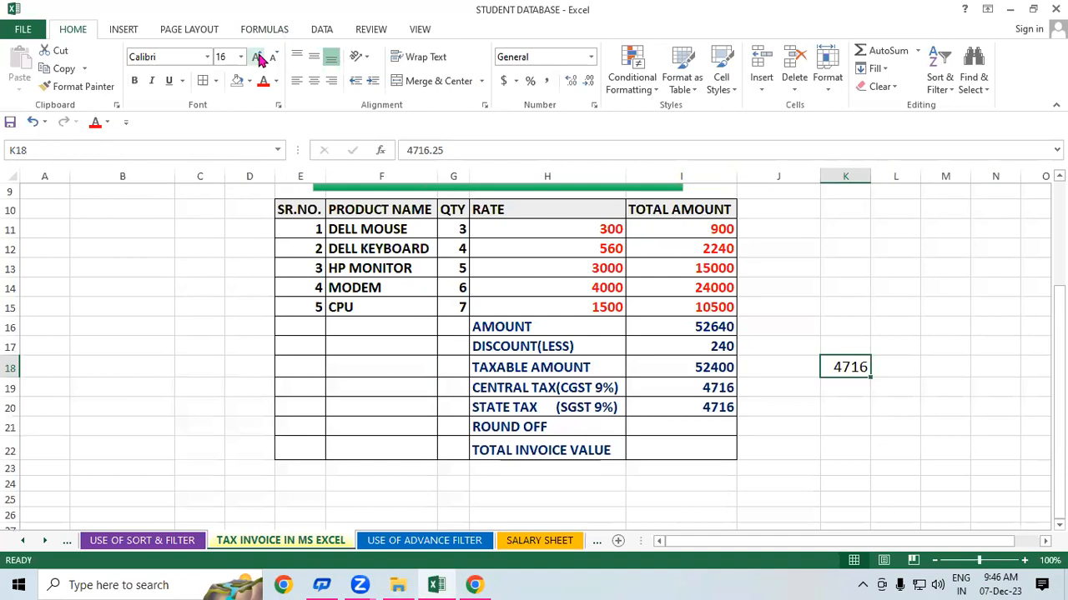
{"action": "double_click", "coordinate": [869, 172]}
{"action": "left_click", "coordinate": [942, 409]}
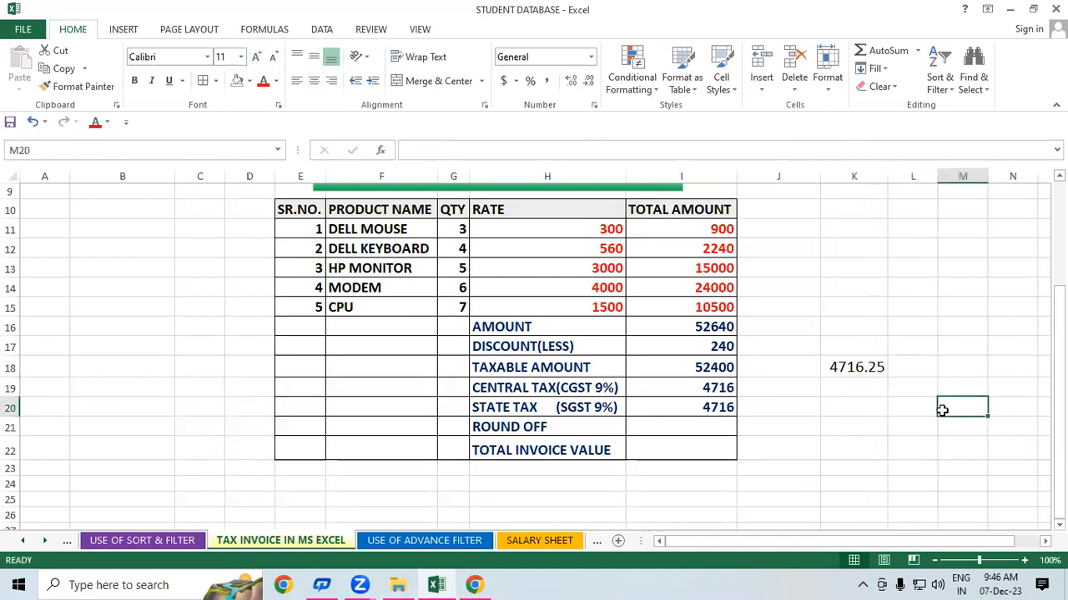
{"action": "left_click", "coordinate": [860, 363]}
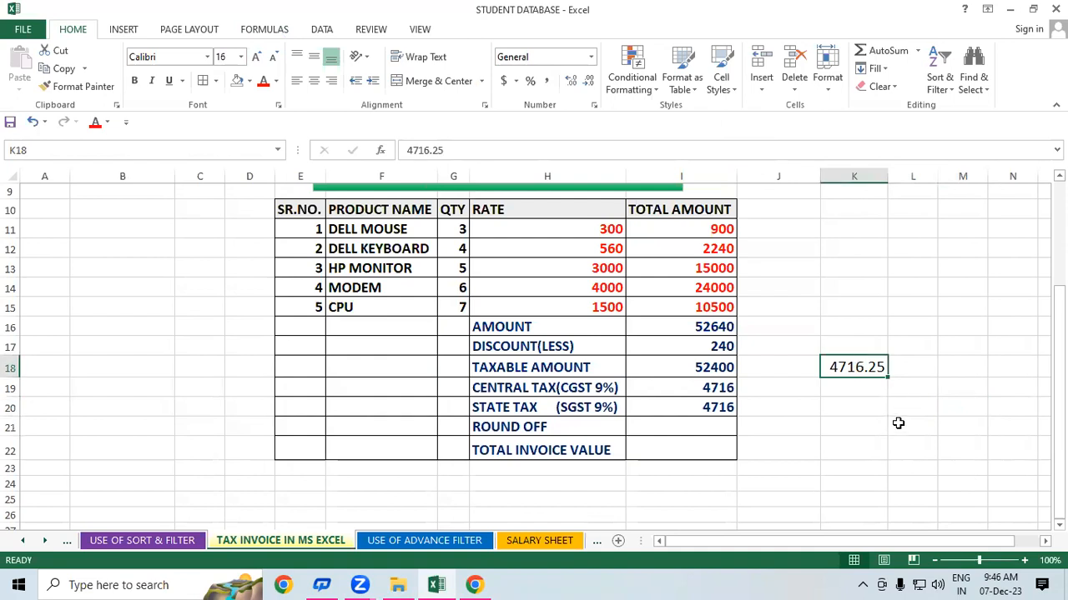
- Enter 4716.49 in K19 and 4716.82 in K14 as sample rounding values
{"action": "left_click", "coordinate": [866, 393]}
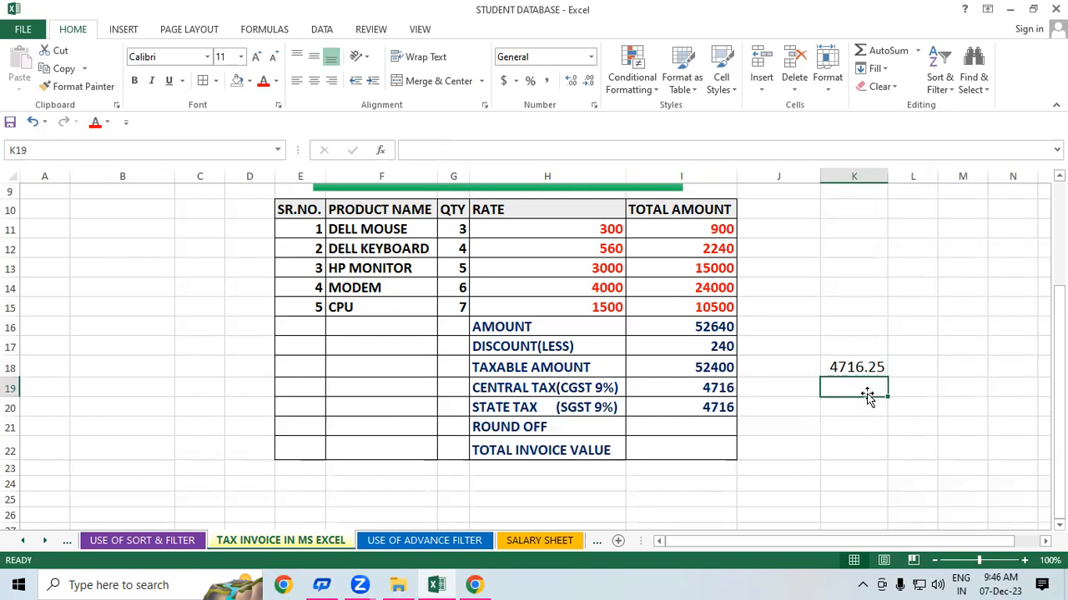
{"action": "type", "text": "4716."}
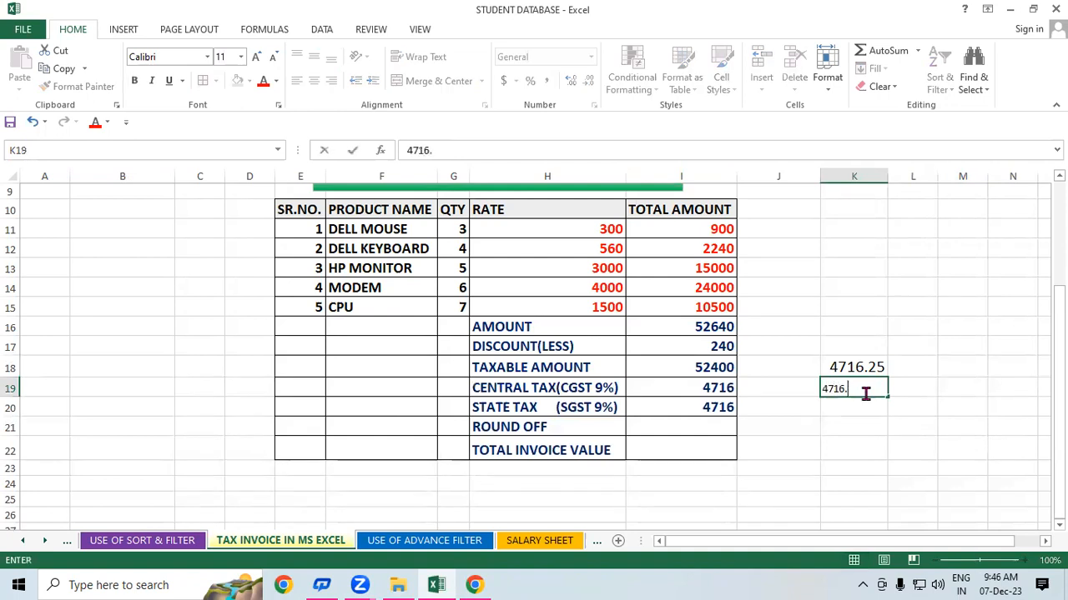
{"action": "type", "text": "49"}
{"action": "left_click", "coordinate": [906, 431]}
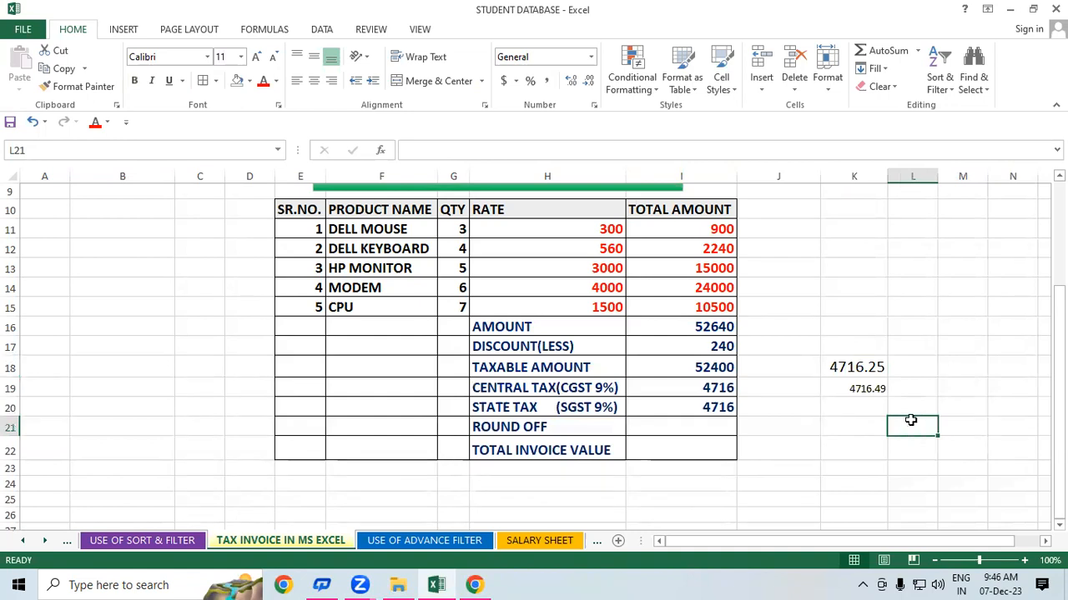
{"action": "left_click", "coordinate": [870, 283]}
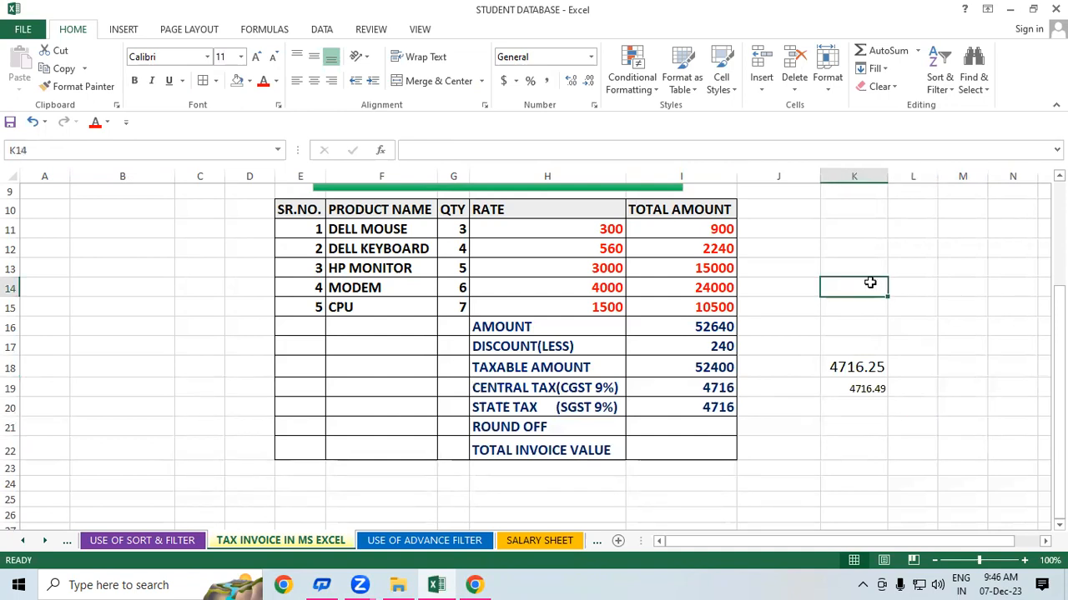
{"action": "type", "text": "471"}
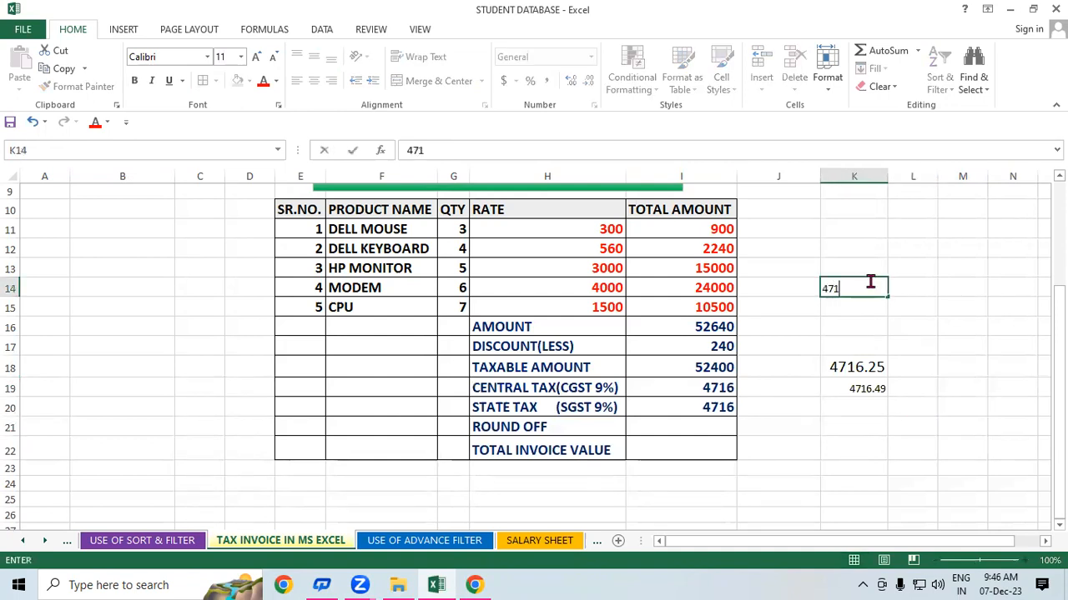
{"action": "type", "text": "6.82"}
{"action": "left_click", "coordinate": [925, 337]}
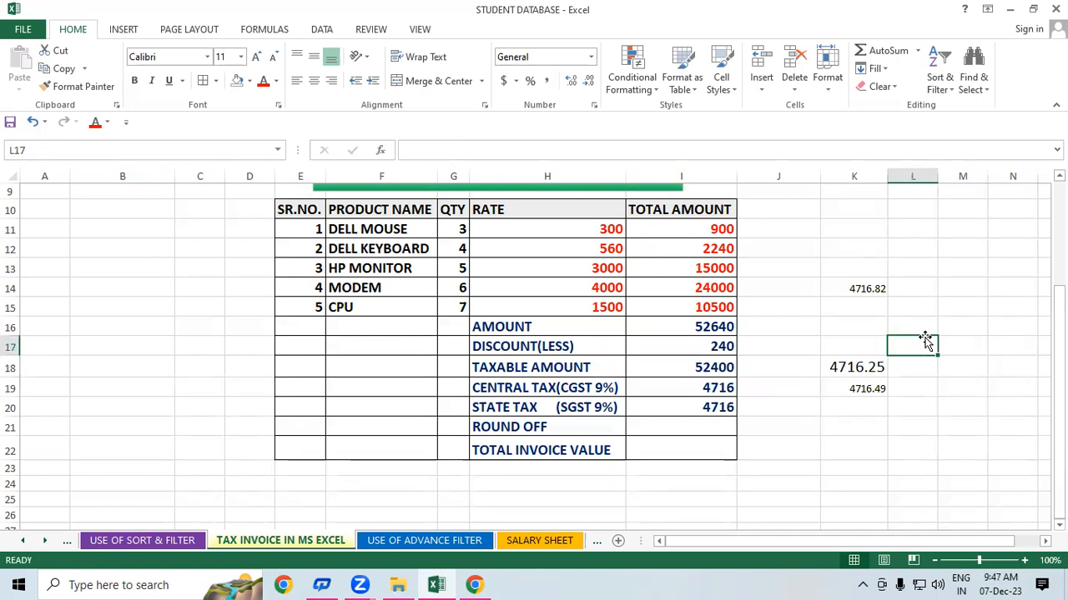
{"action": "left_click", "coordinate": [931, 282]}
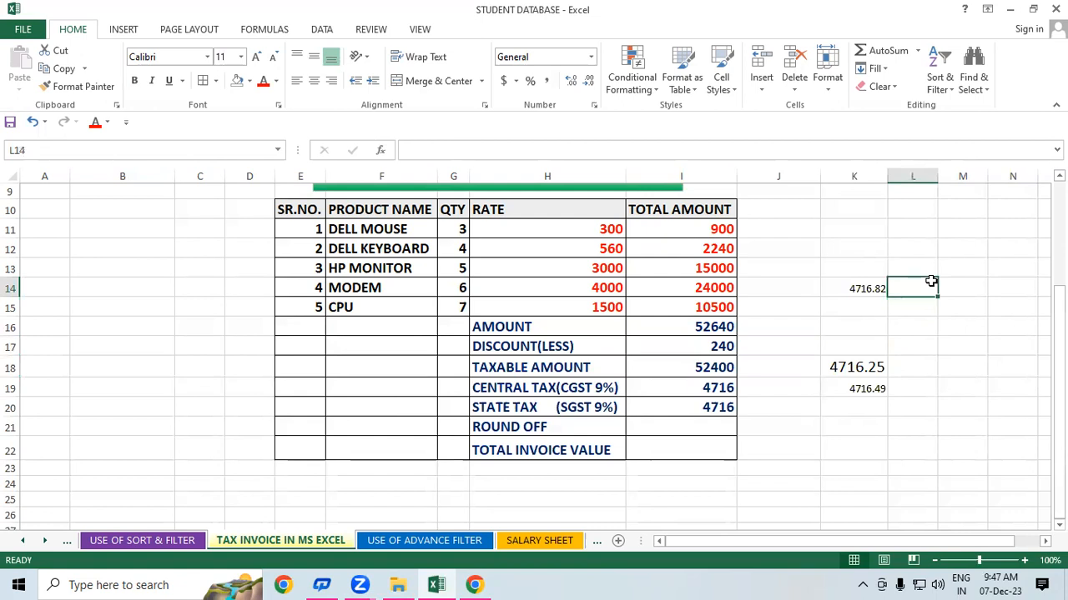
{"action": "left_click", "coordinate": [856, 310]}
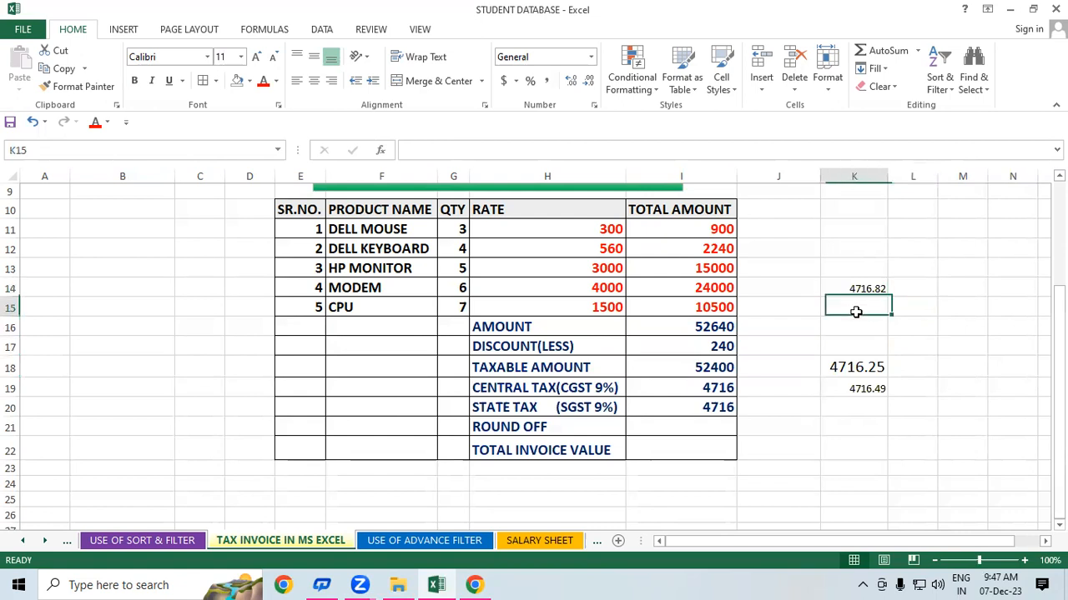
{"action": "left_click", "coordinate": [935, 358]}
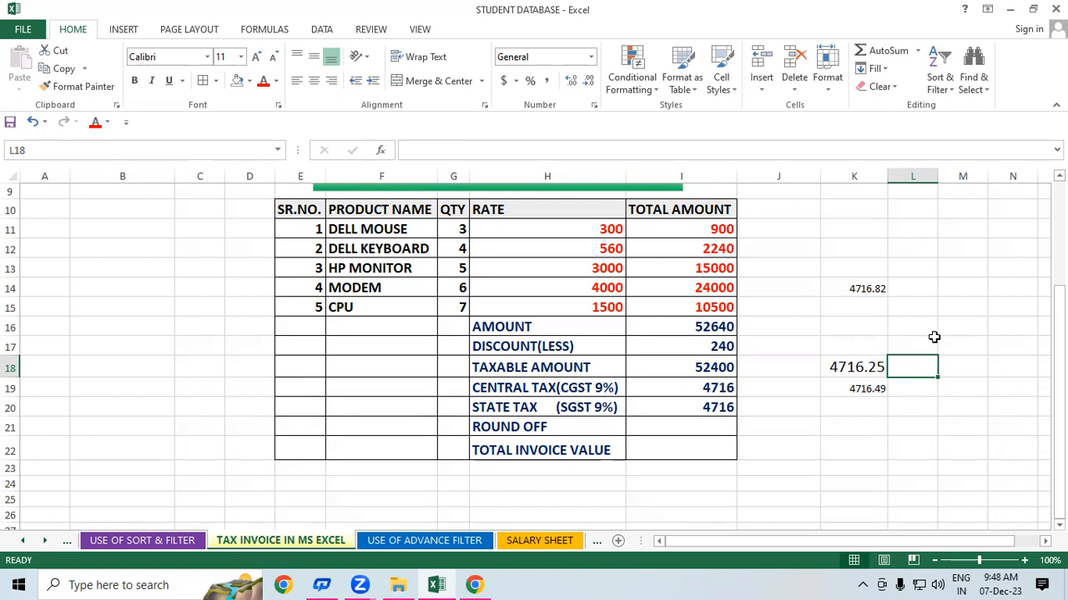
{"action": "left_click", "coordinate": [715, 442]}
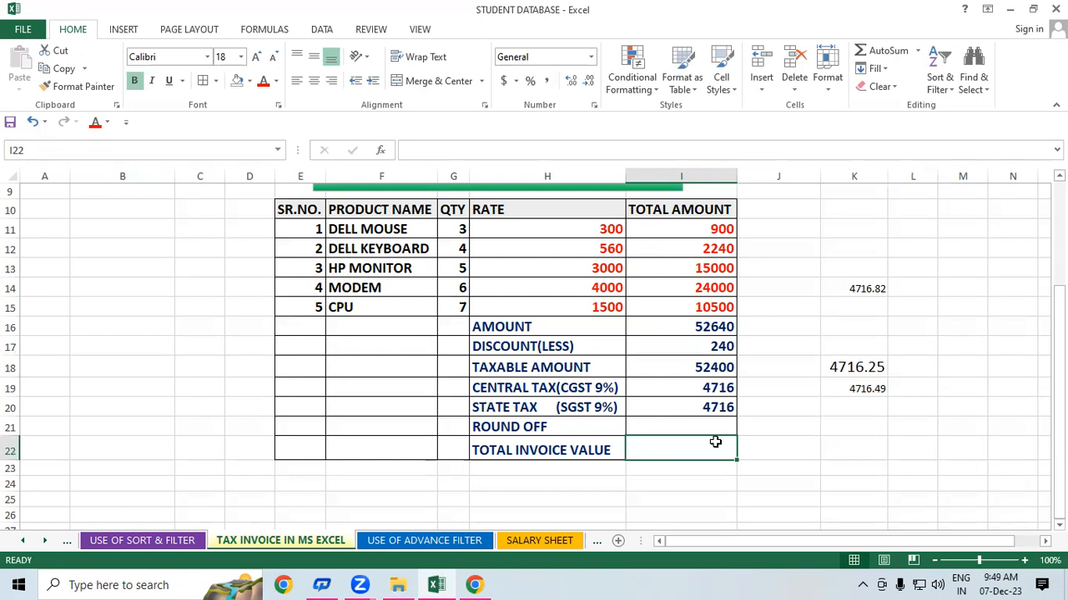
- Enter =I18+I19+I20 in I22 to add the taxable amount and both taxes
{"action": "type", "text": "="}
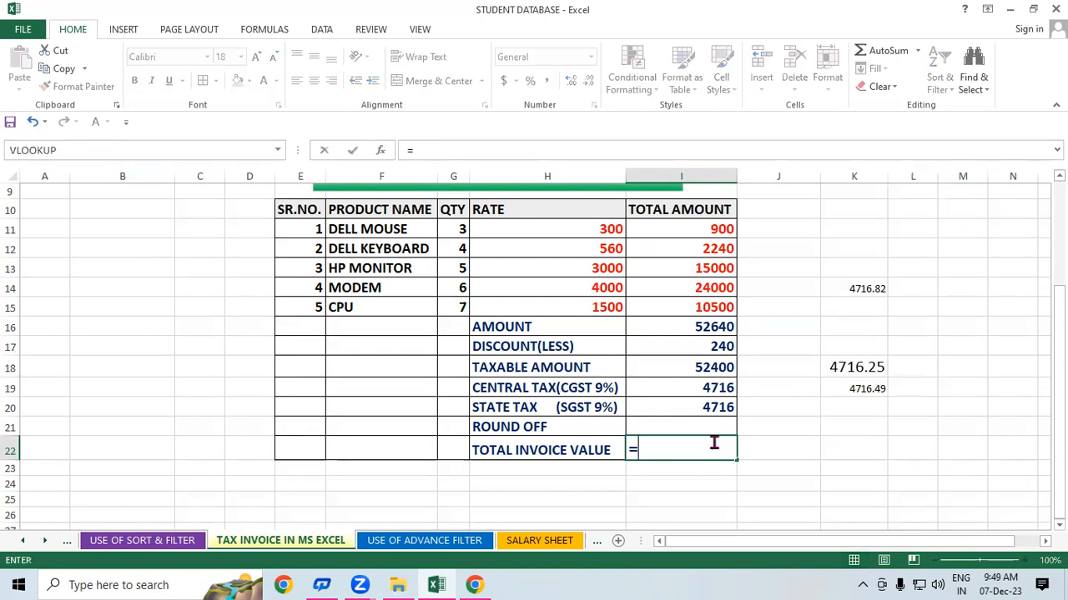
{"action": "left_click", "coordinate": [667, 360]}
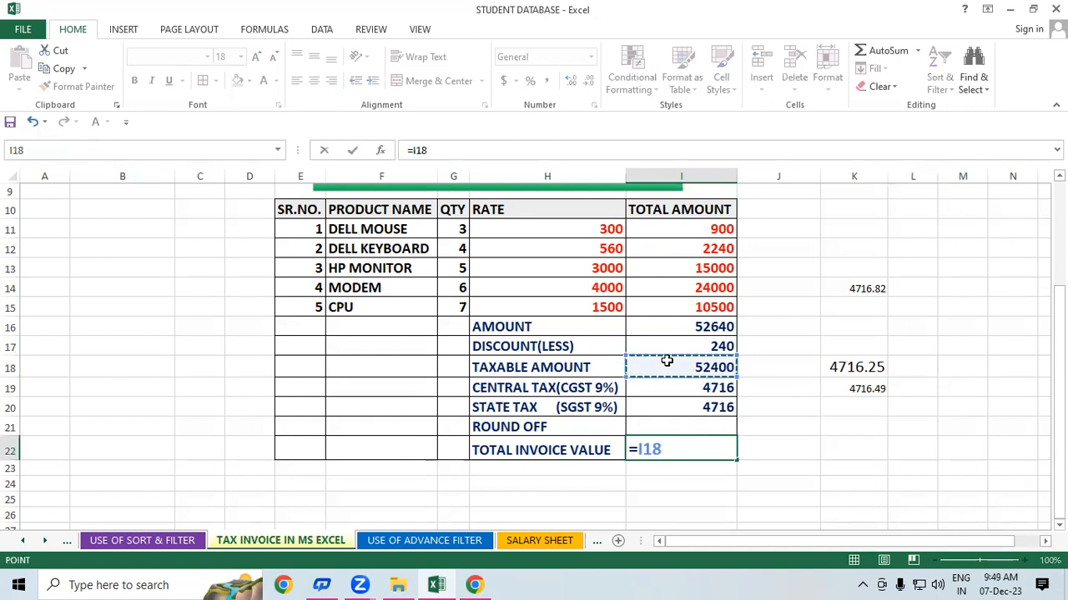
{"action": "type", "text": "+"}
{"action": "left_click", "coordinate": [684, 390]}
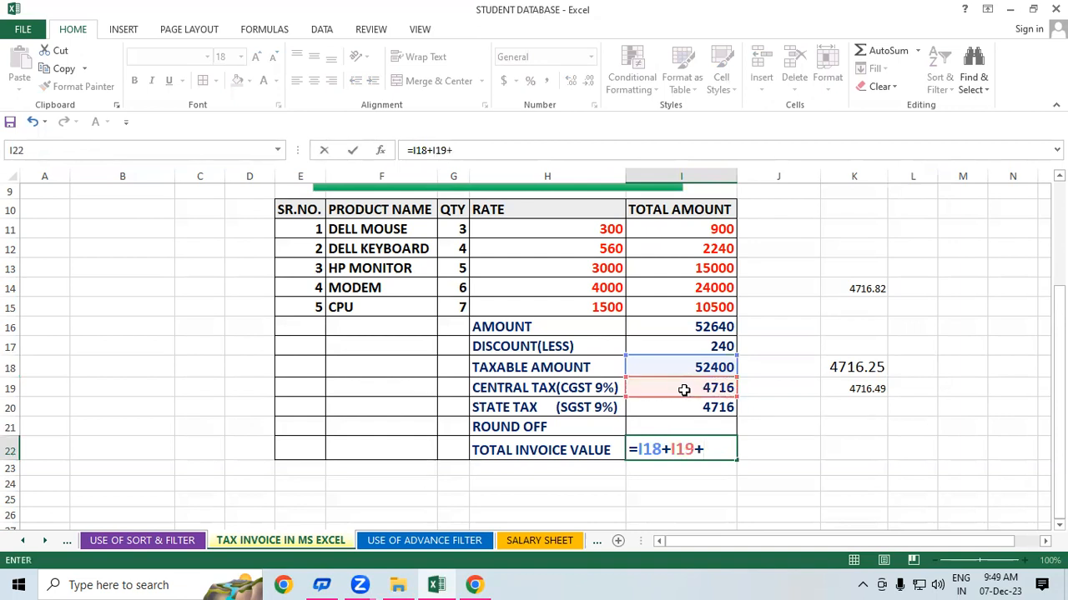
{"action": "left_click", "coordinate": [683, 408]}
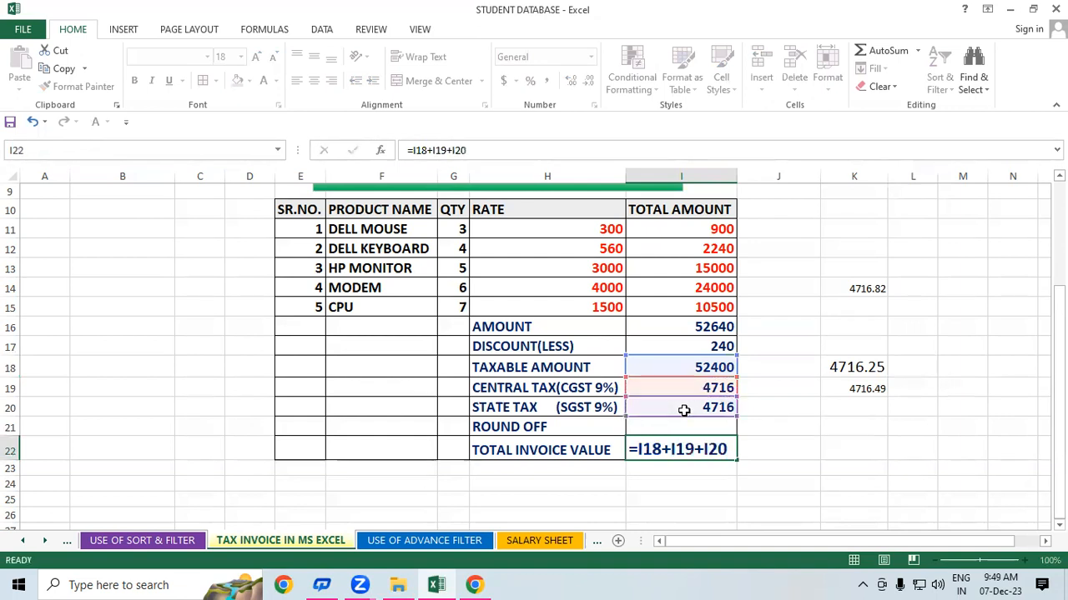
{"action": "key", "text": "Return"}
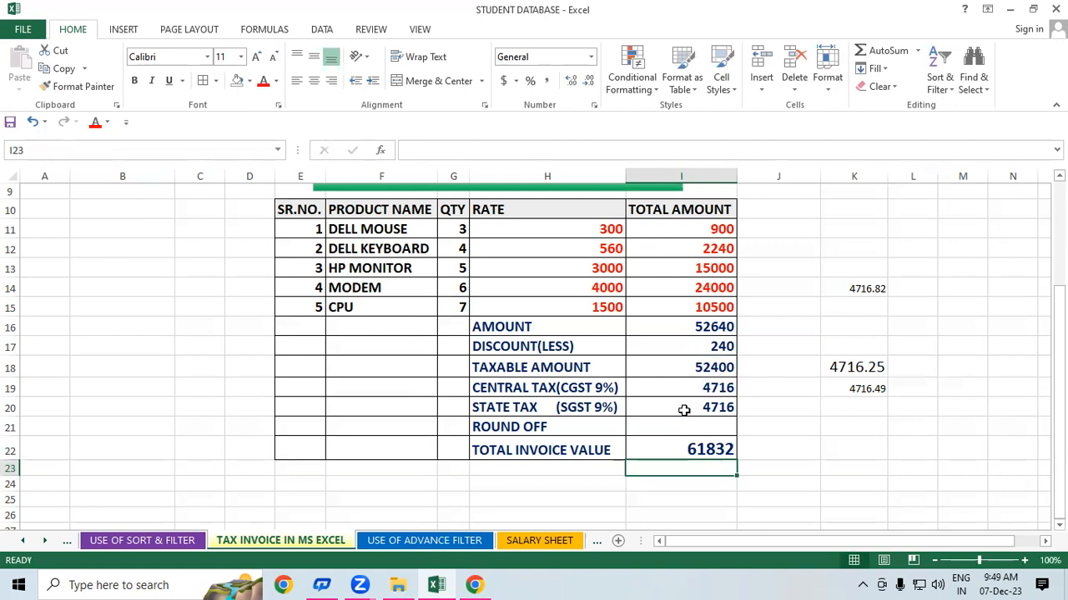